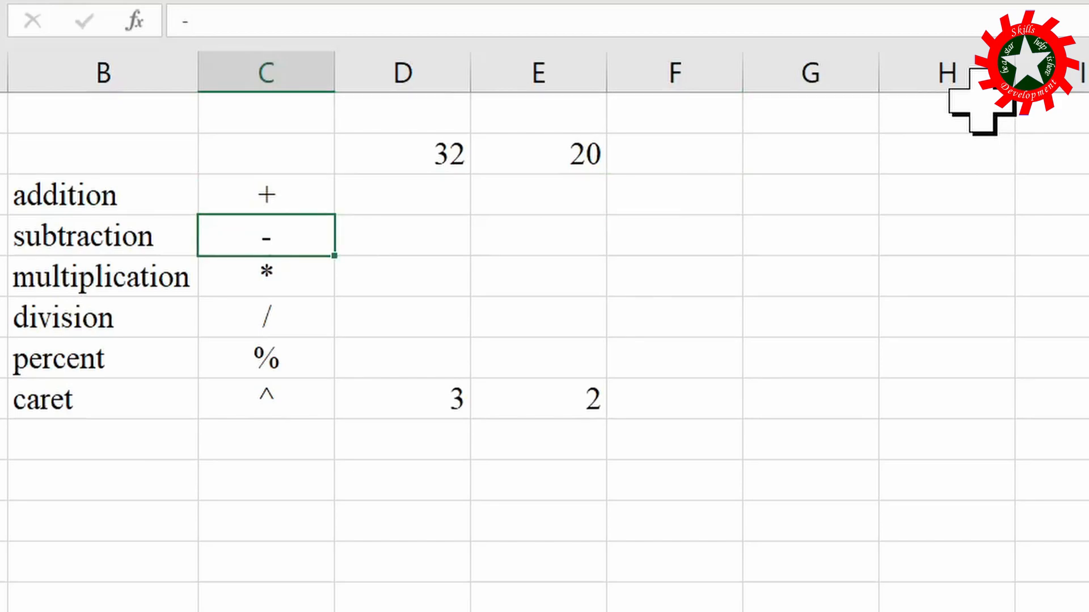
{"action": "key", "text": "Down"}
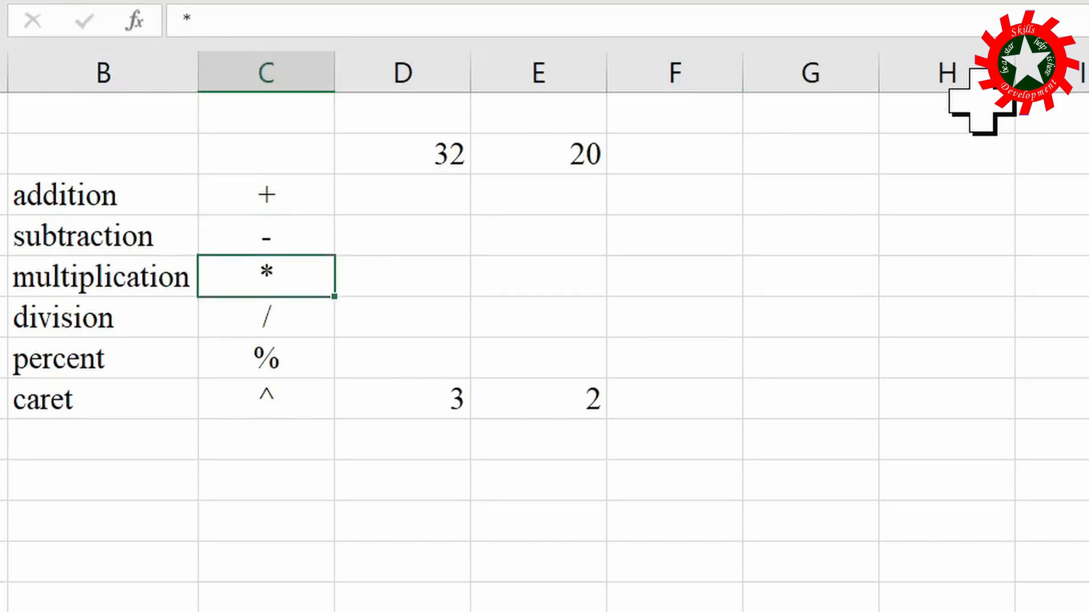
{"action": "key", "text": "Down"}
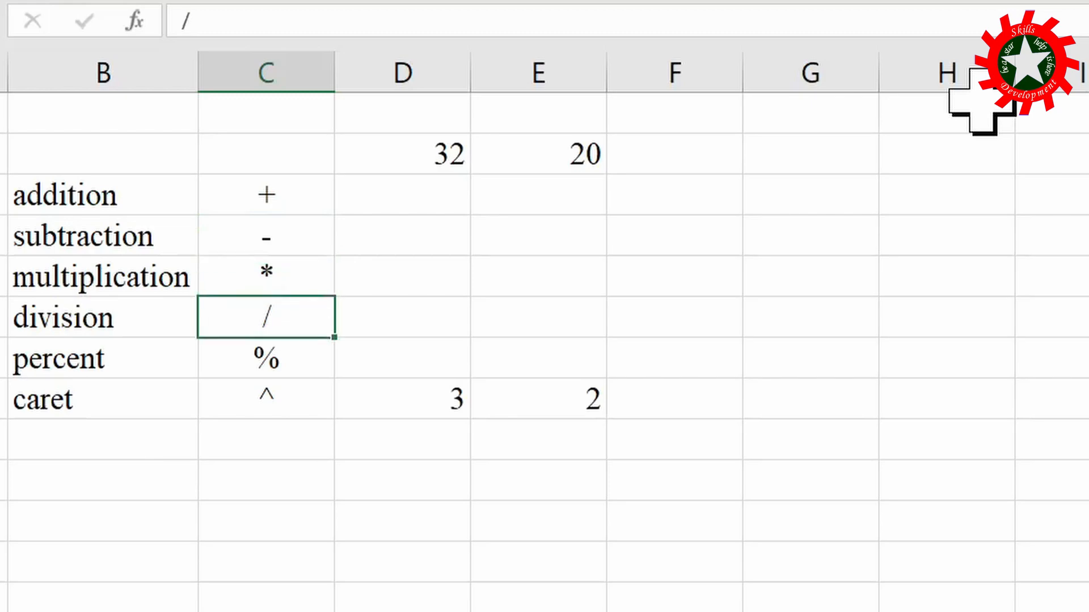
{"action": "key", "text": "Down"}
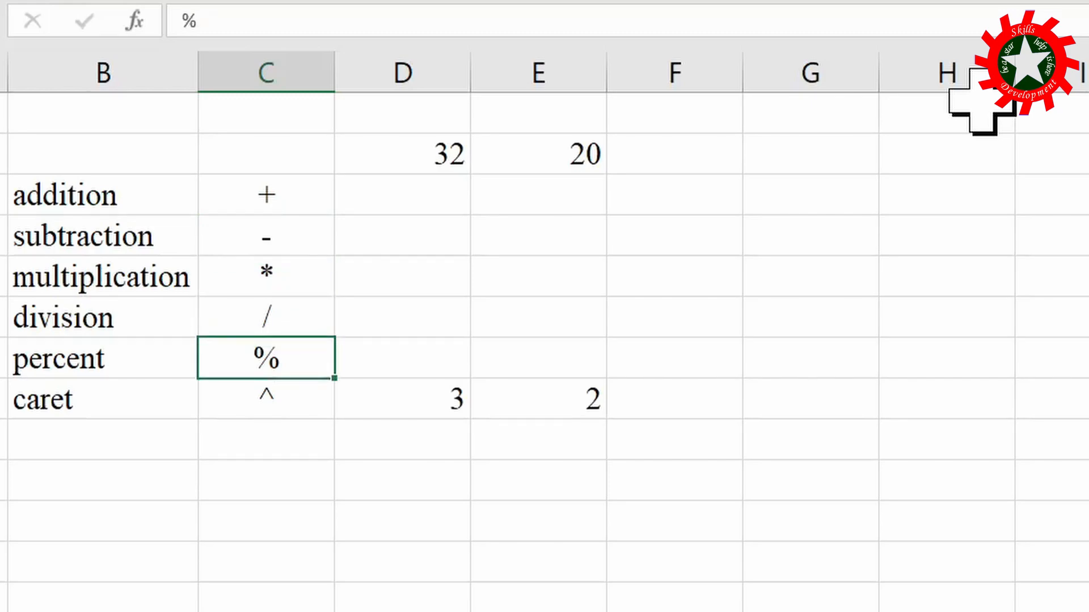
{"action": "key", "text": "Down"}
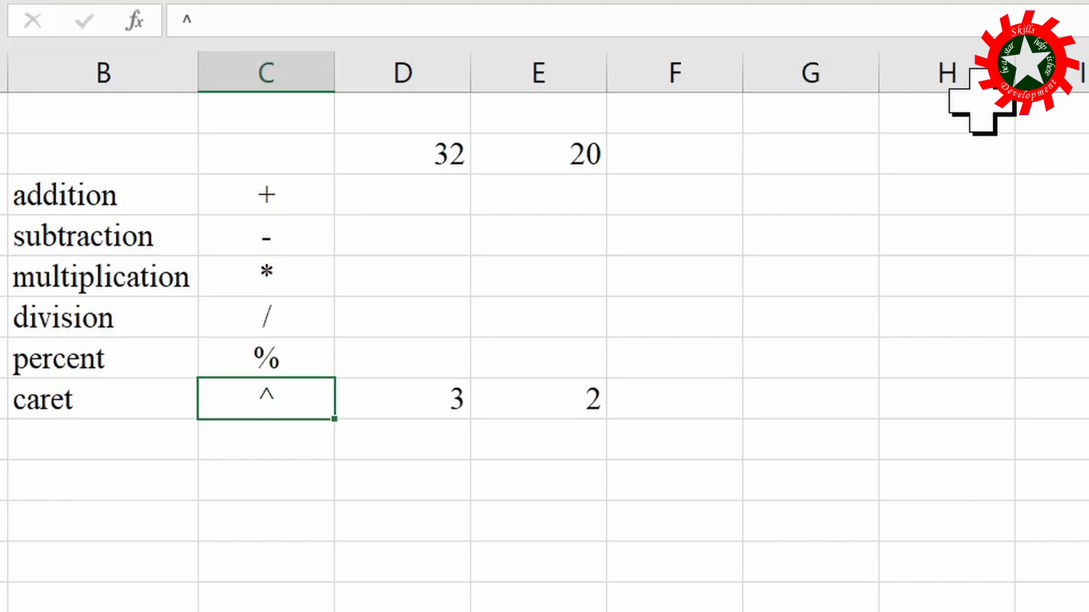
Enter the formula =45+33 in cell F3 of the addition row.
{"action": "left_click", "coordinate": [650, 198]}
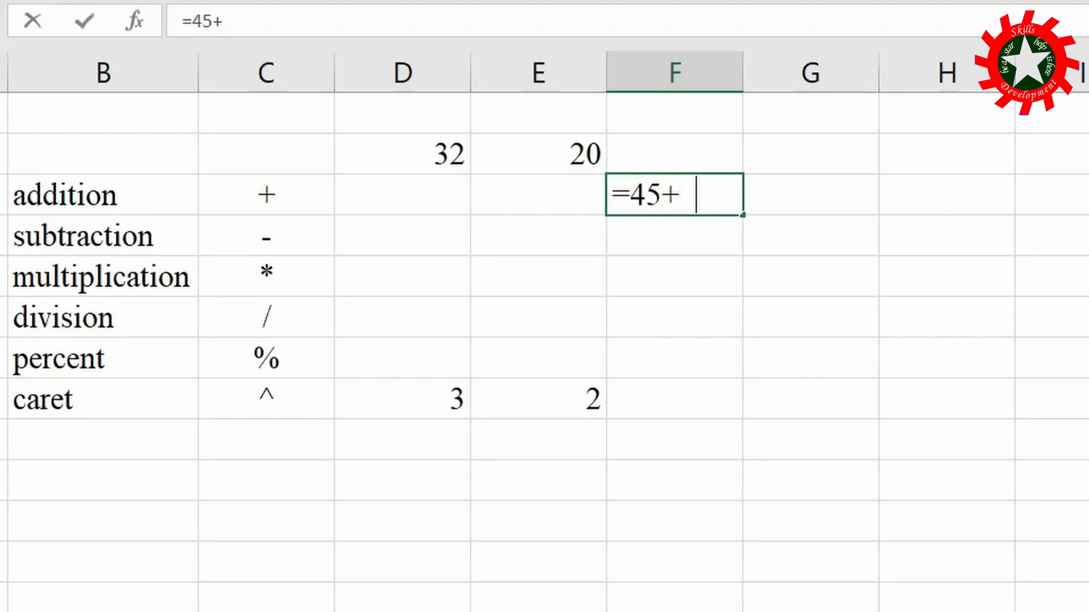
{"action": "key", "text": "Return"}
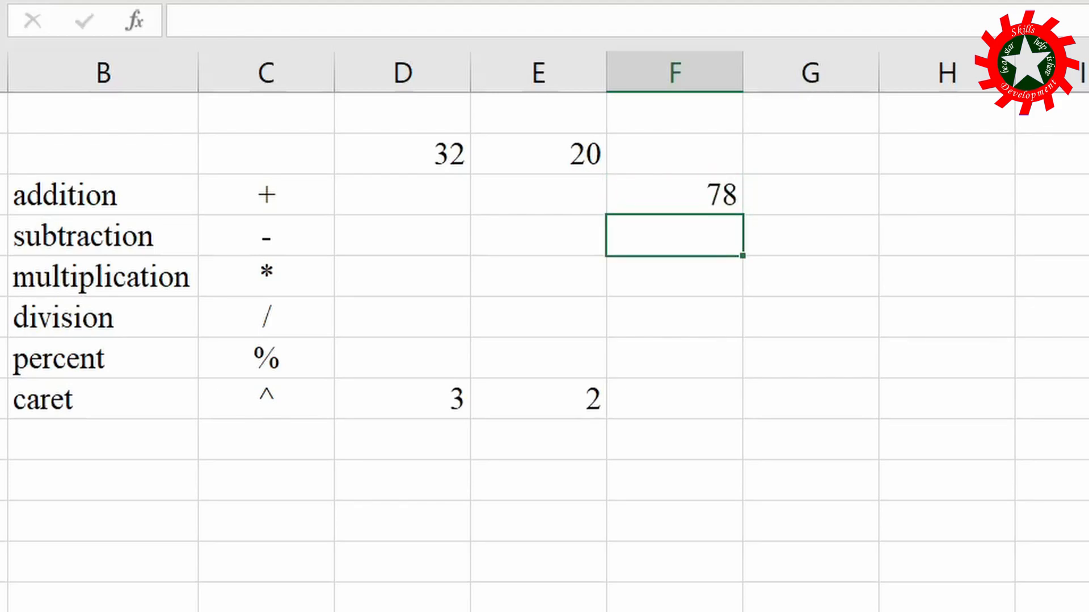
Replace the formula in F3 with =D2+E2 so the addition uses cell references.
{"action": "key", "text": "Up"}
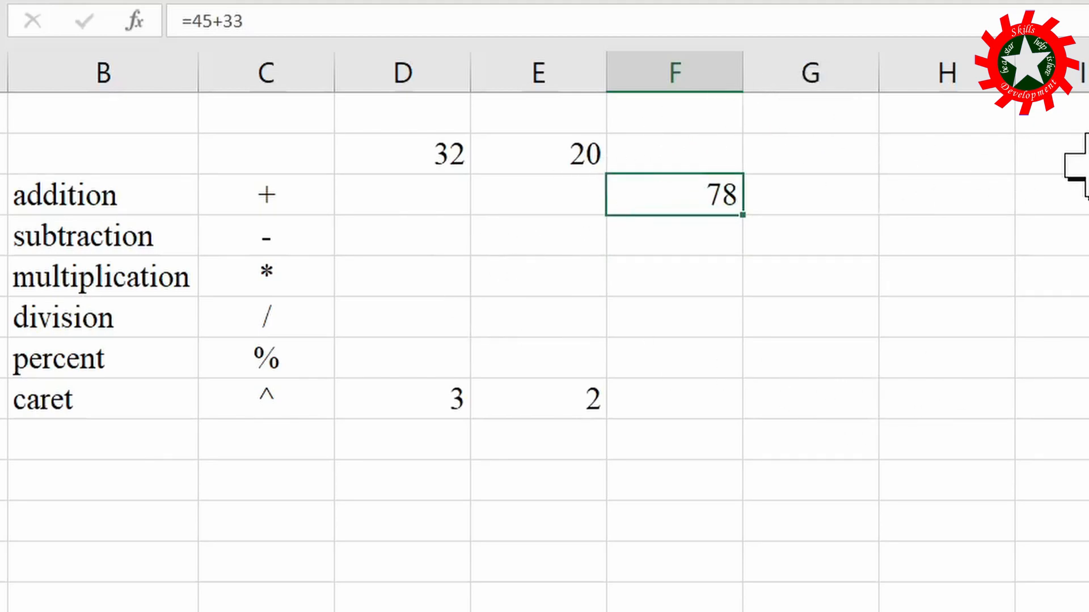
{"action": "type", "text": "="}
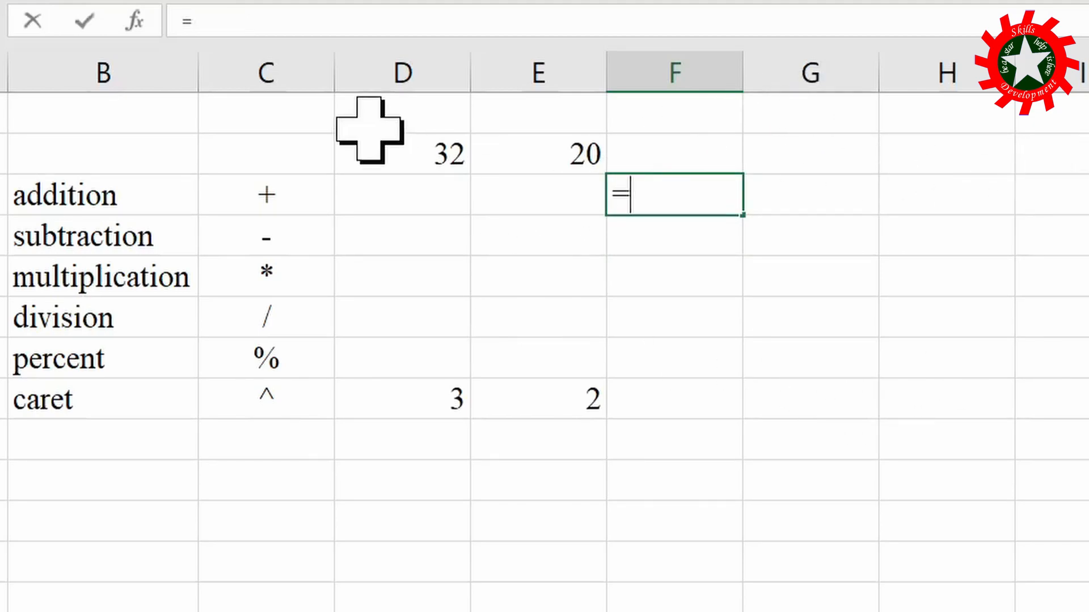
{"action": "left_click", "coordinate": [441, 151]}
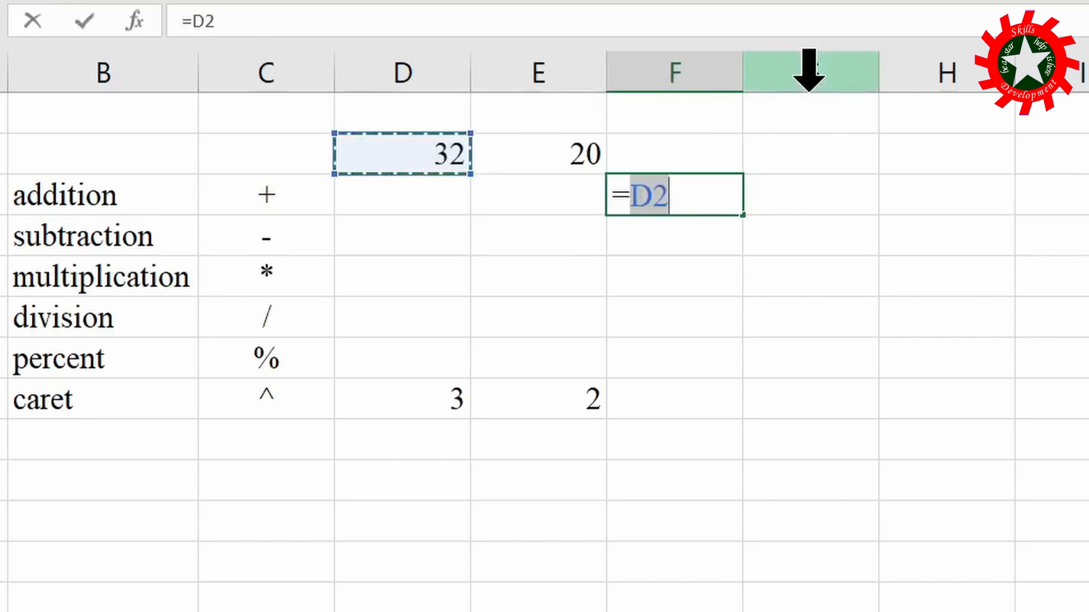
{"action": "type", "text": "+"}
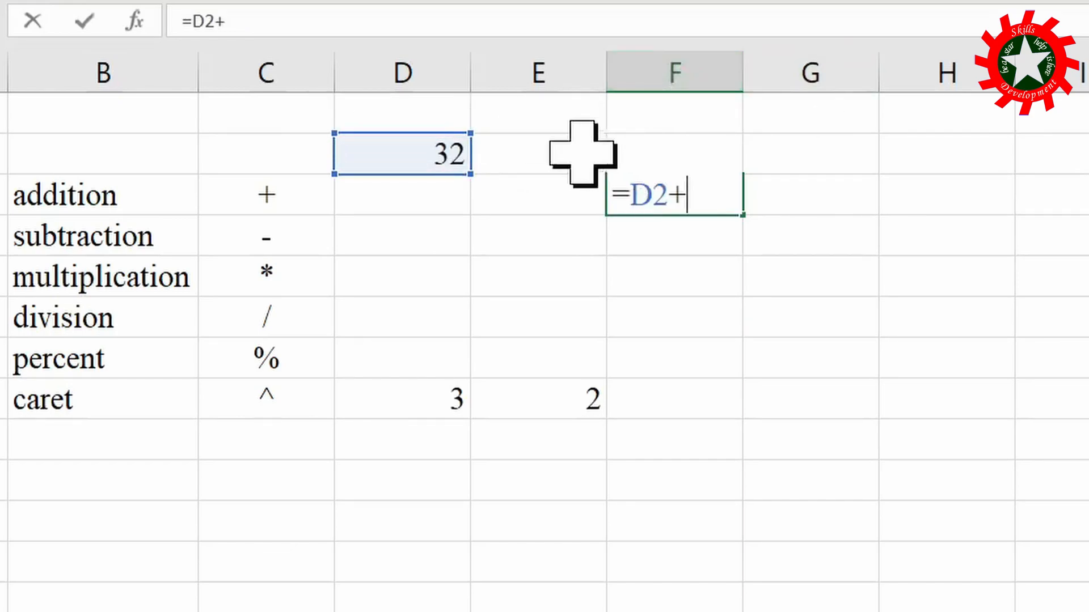
{"action": "left_click", "coordinate": [557, 158]}
{"action": "key", "text": "Return"}
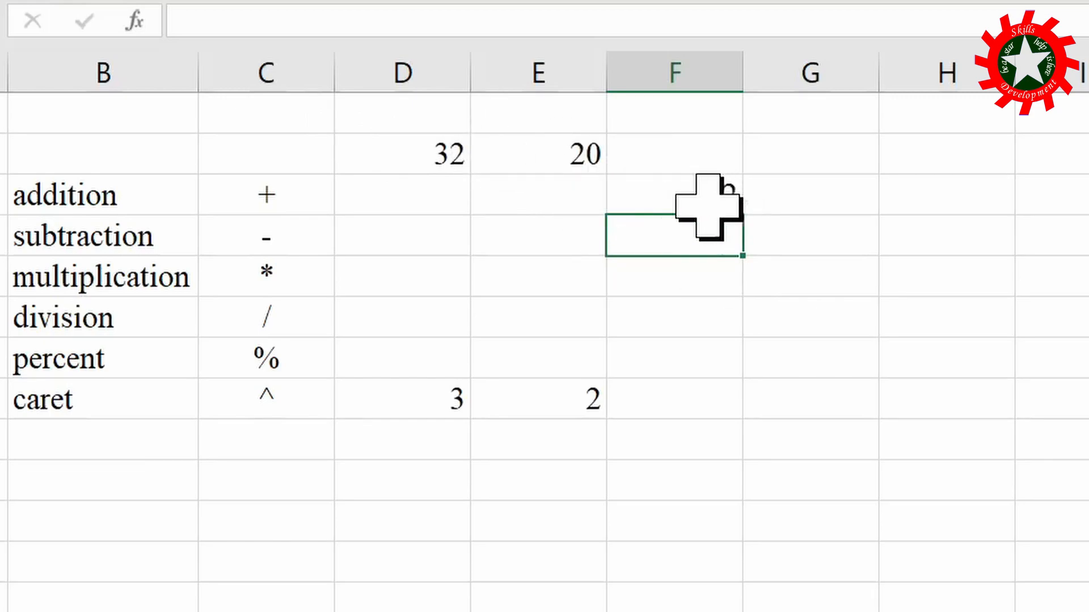
Change the second number in cell E2 to 43.
{"action": "left_click", "coordinate": [578, 156]}
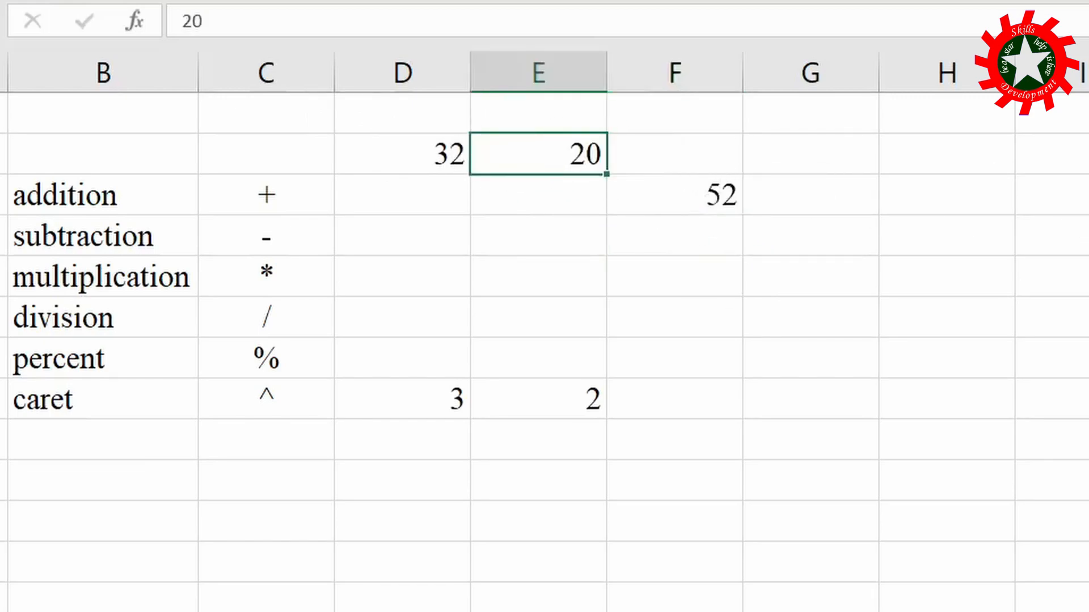
{"action": "type", "text": "43"}
{"action": "key", "text": "Return"}
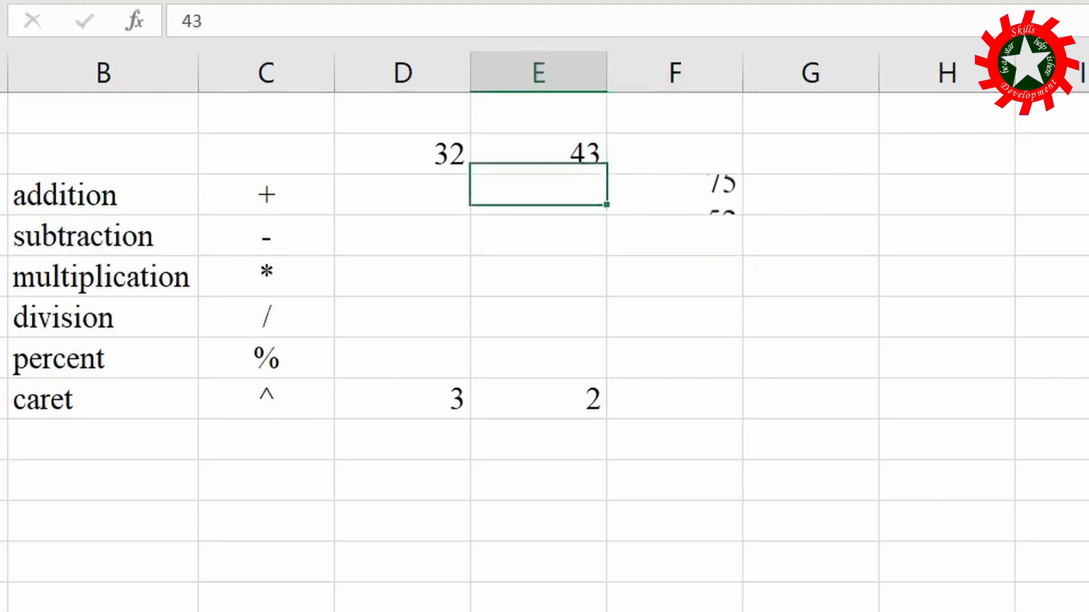
Change the second number in cell E2 to 12.
{"action": "left_click", "coordinate": [592, 163]}
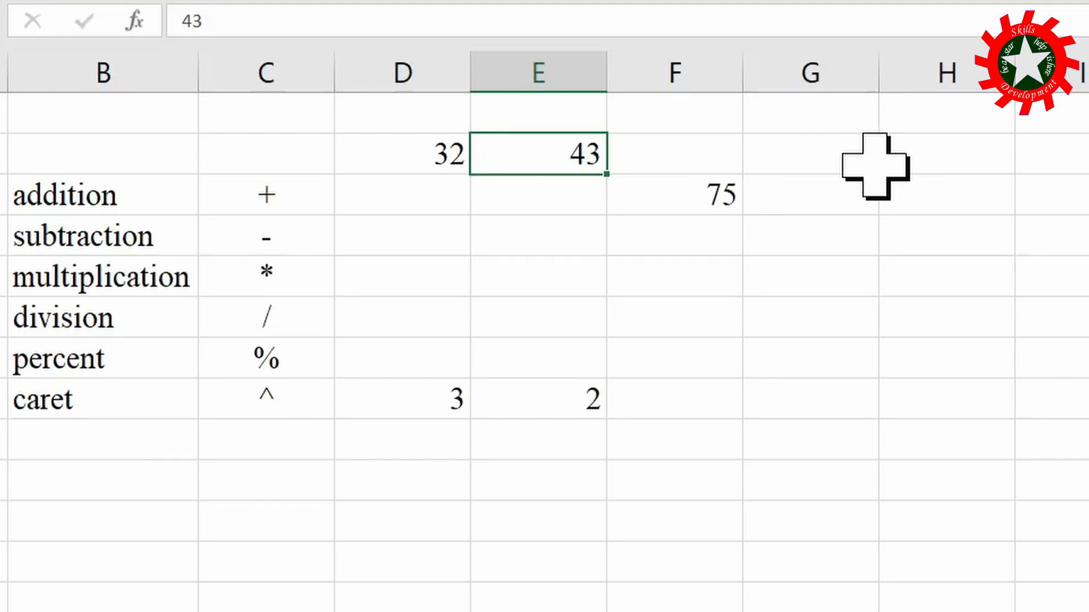
{"action": "type", "text": "1"}
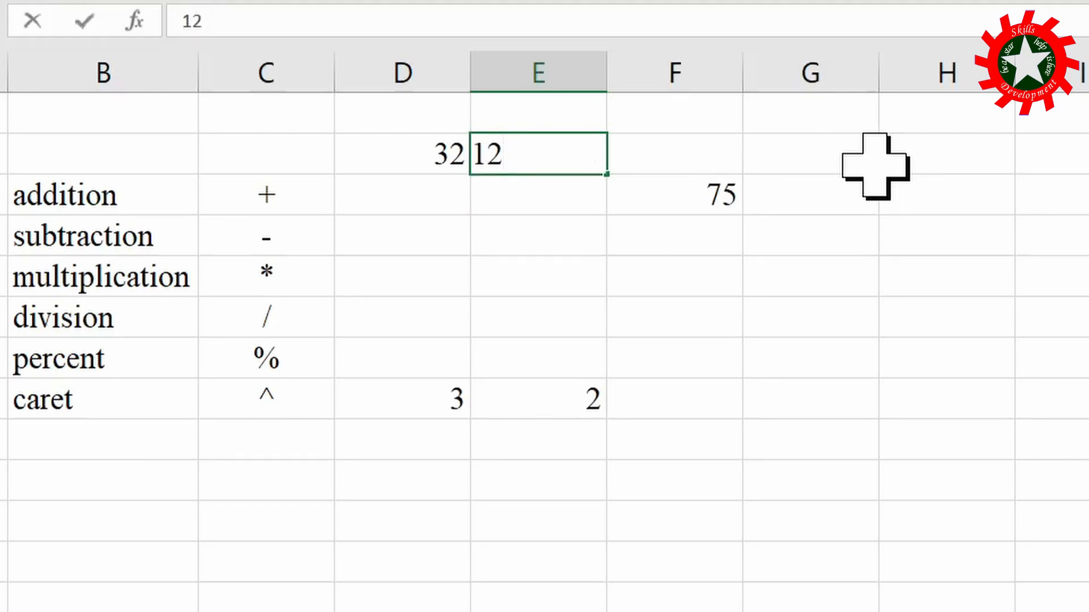
{"action": "type", "text": "2"}
{"action": "key", "text": "Return"}
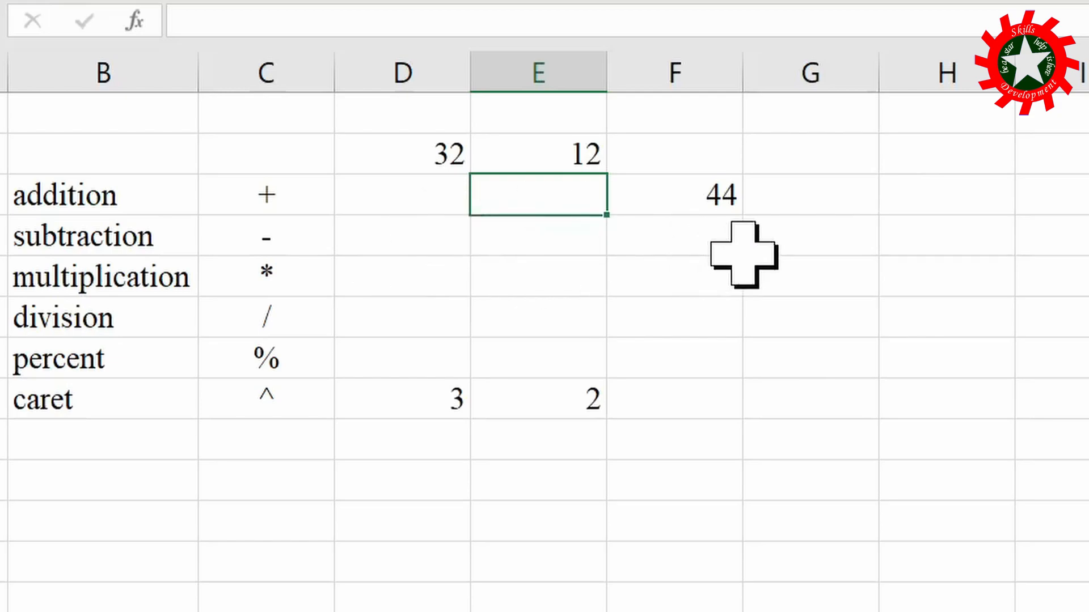
Enter the formula =D2-E2 in cell F4 of the subtraction row.
{"action": "left_click", "coordinate": [766, 241]}
{"action": "key", "text": "Left"}
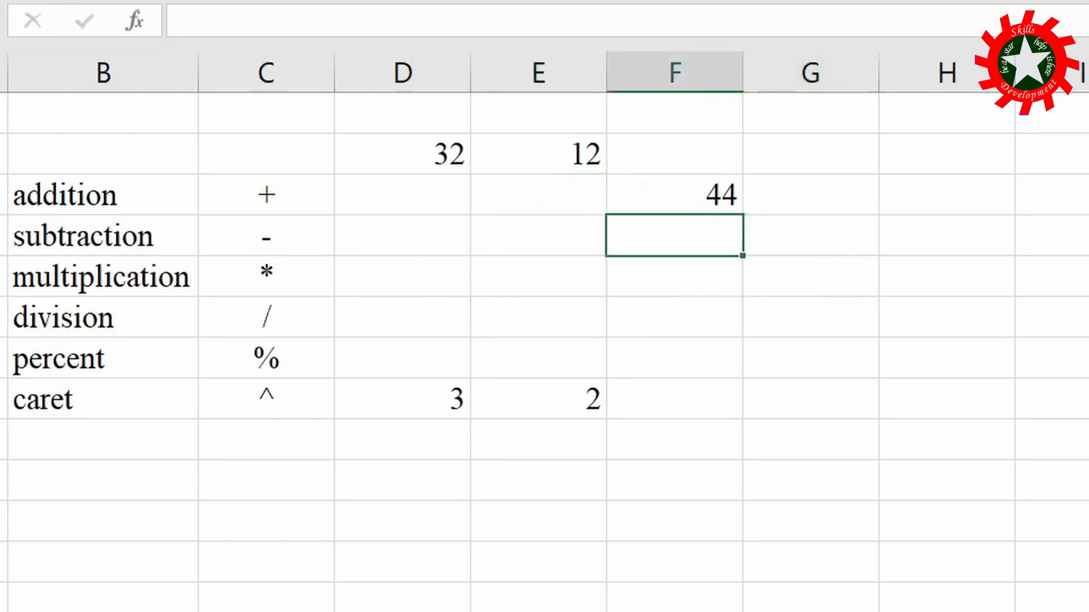
{"action": "type", "text": "="}
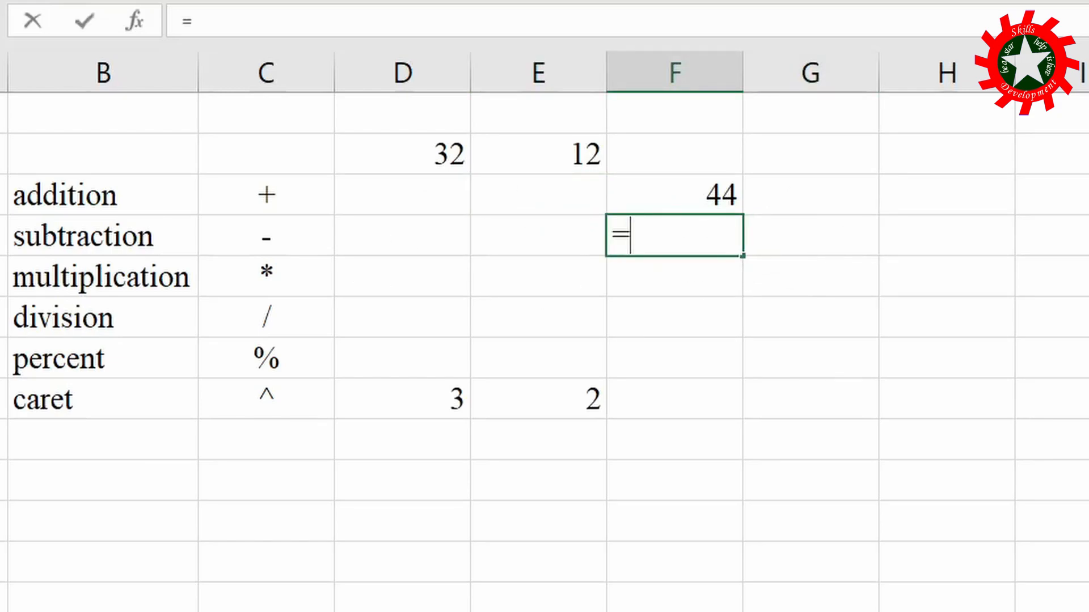
{"action": "left_click", "coordinate": [397, 154]}
{"action": "type", "text": "-"}
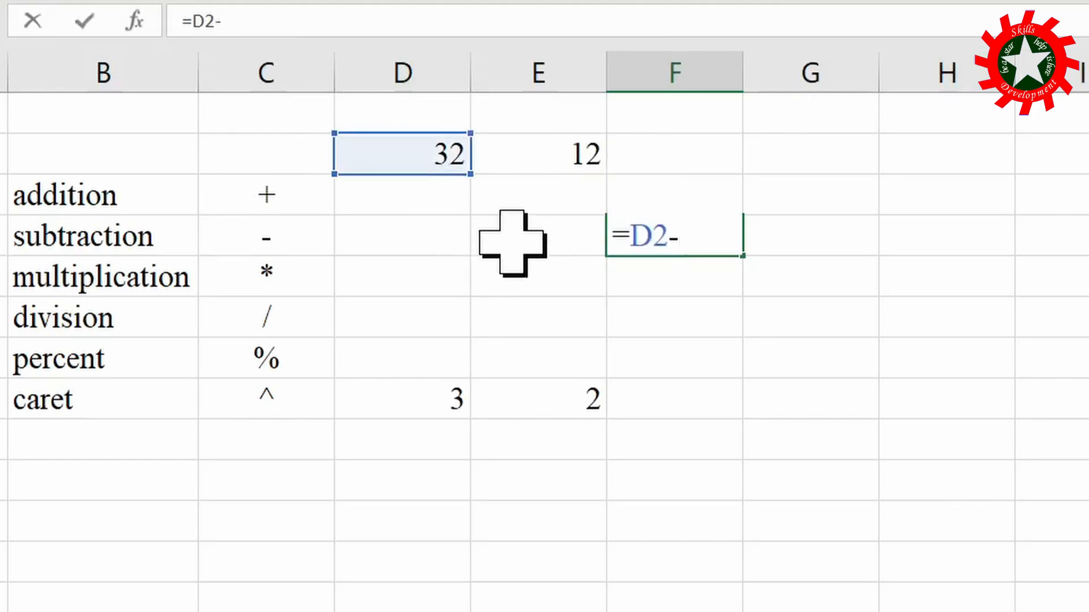
{"action": "left_click", "coordinate": [539, 149]}
{"action": "key", "text": "Return"}
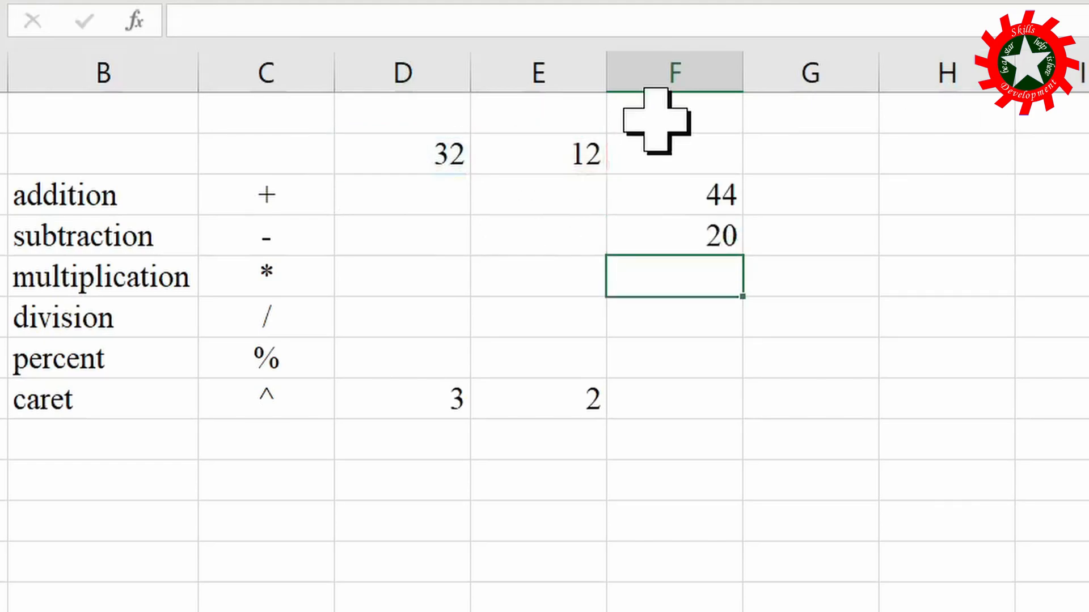
Enter the formula =D2*E2 in cell F5 of the multiplication row.
{"action": "type", "text": "="}
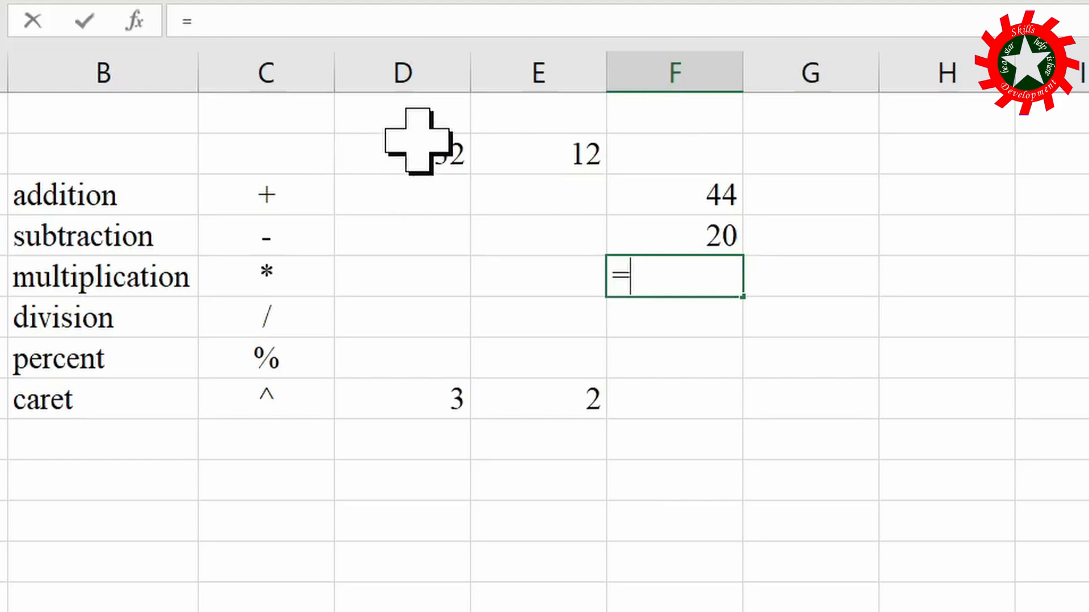
{"action": "left_click", "coordinate": [417, 149]}
{"action": "type", "text": "*"}
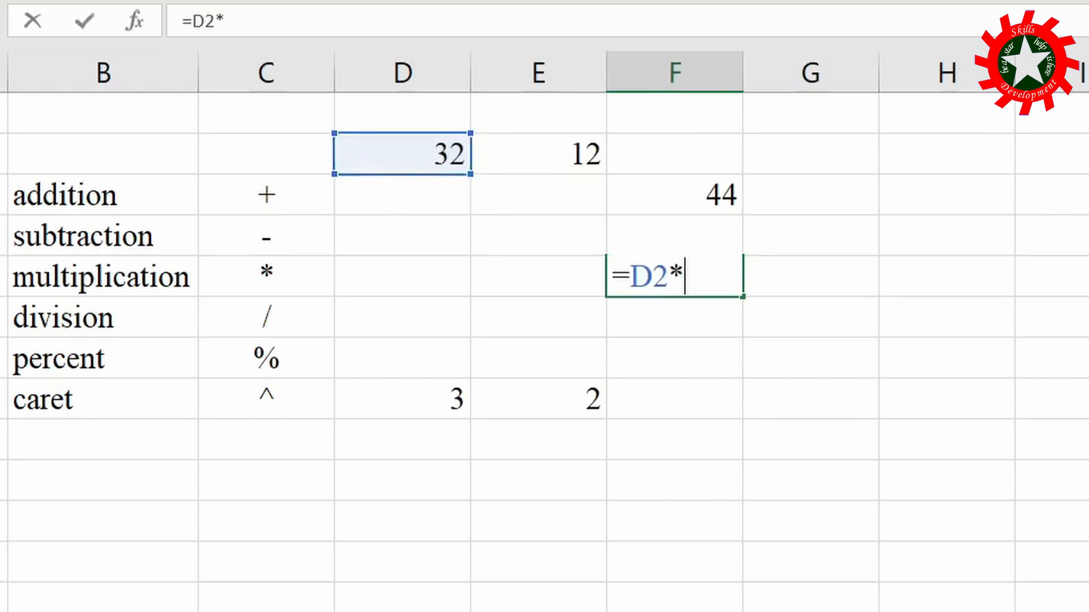
{"action": "left_click", "coordinate": [576, 141]}
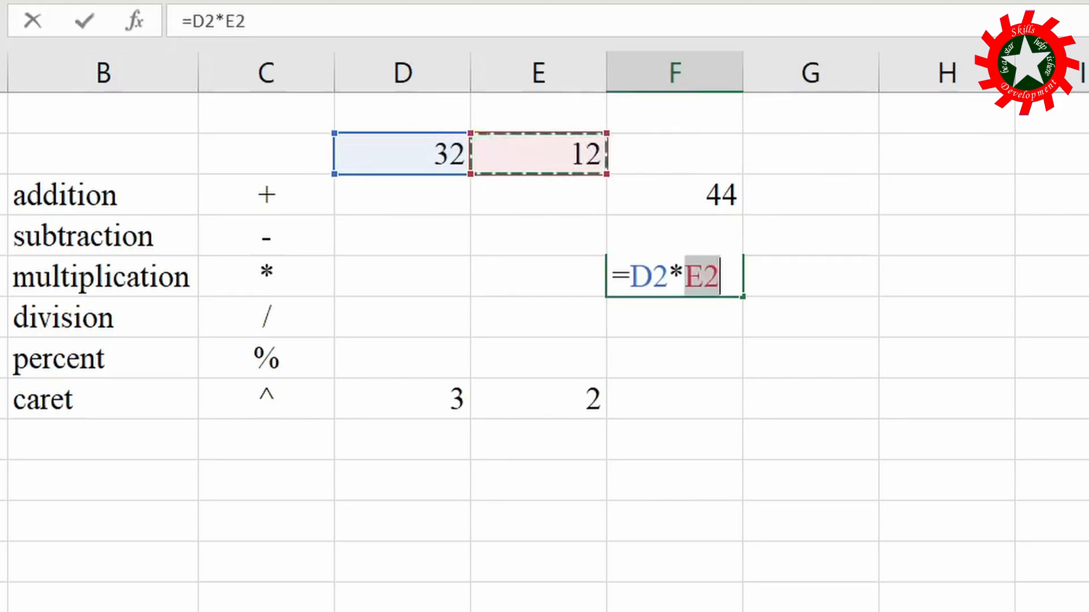
{"action": "key", "text": "Return"}
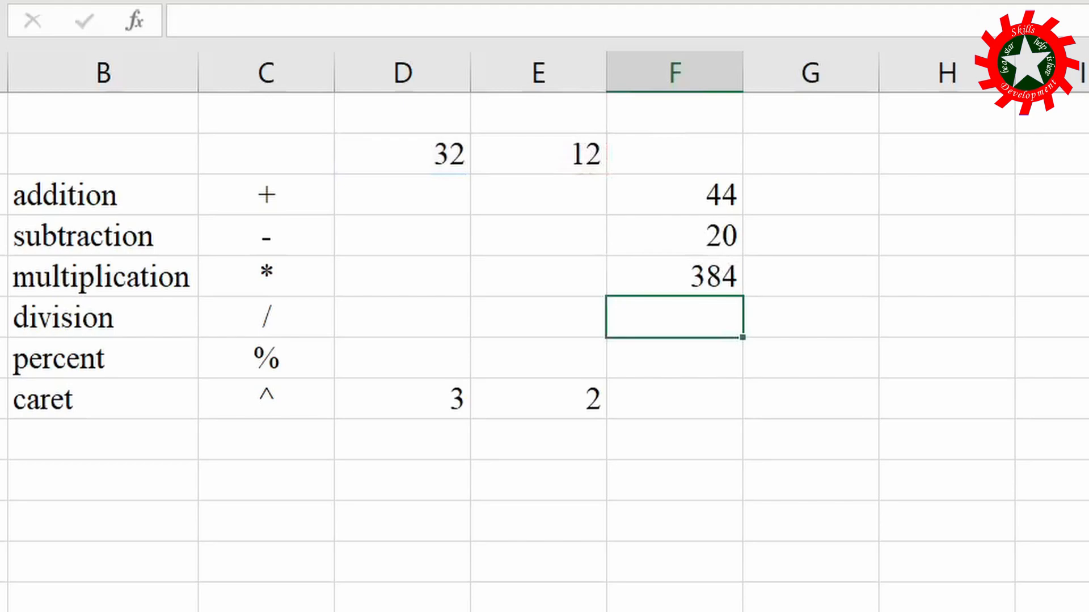
Enter the formula =D2/E2 in cell F6 of the division row.
{"action": "left_click", "coordinate": [415, 145]}
{"action": "type", "text": "/"}
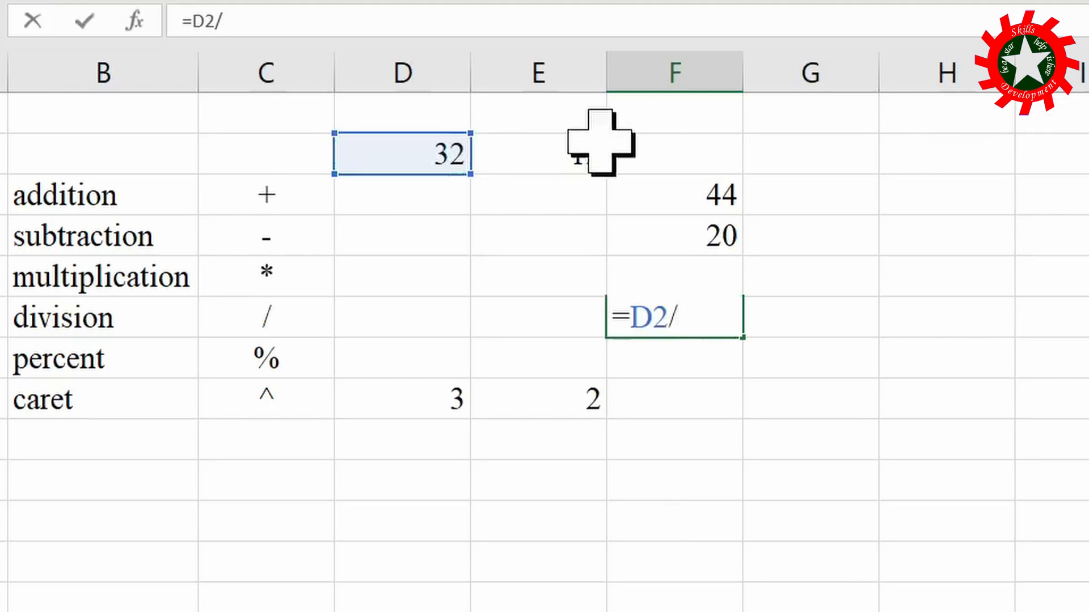
{"action": "left_click", "coordinate": [530, 141]}
{"action": "key", "text": "Return"}
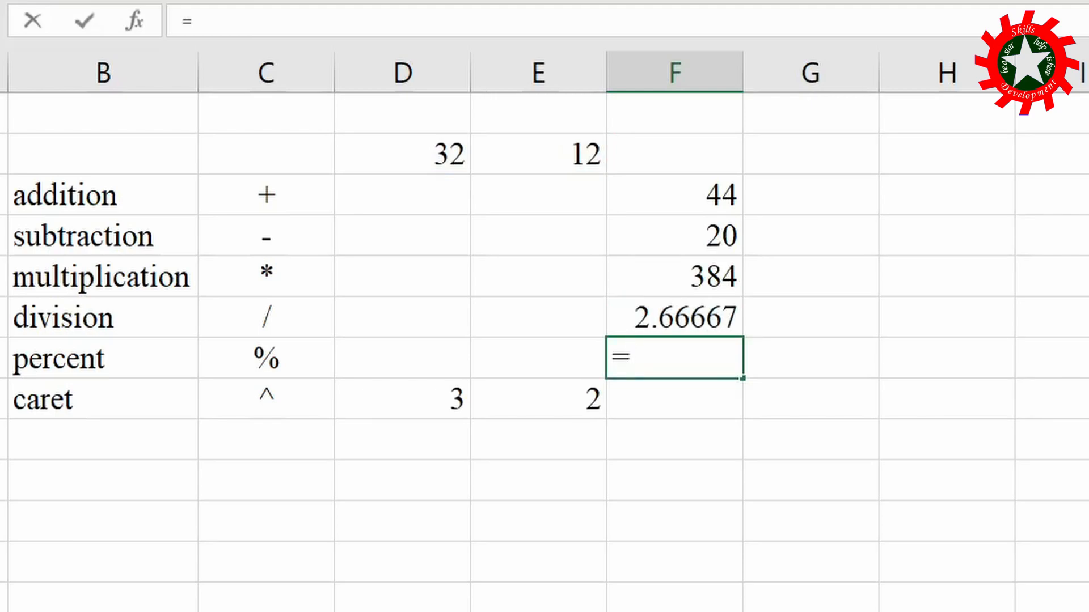
Enter the formula =D2% in cell F7 of the percent row and give the cell the Percentage number format.
{"action": "left_click", "coordinate": [429, 143]}
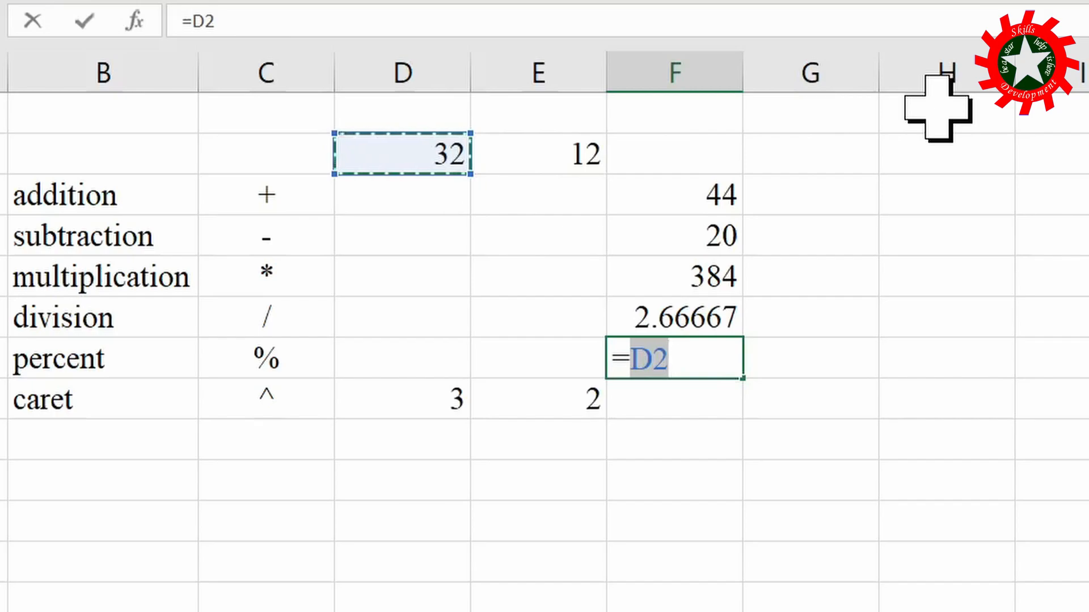
{"action": "type", "text": "%"}
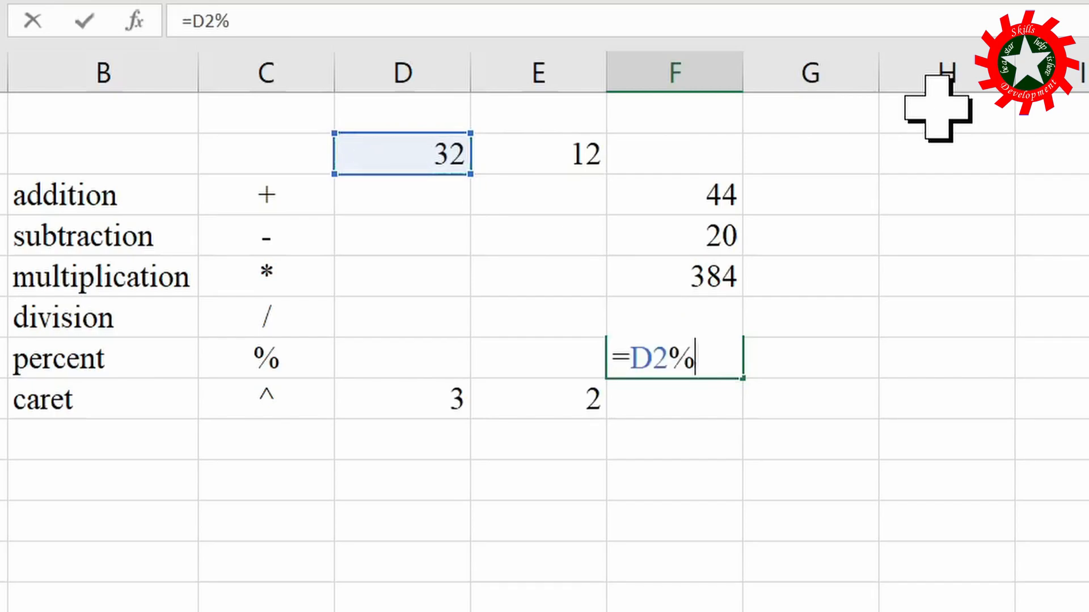
{"action": "key", "text": "Return"}
{"action": "key", "text": "Up"}
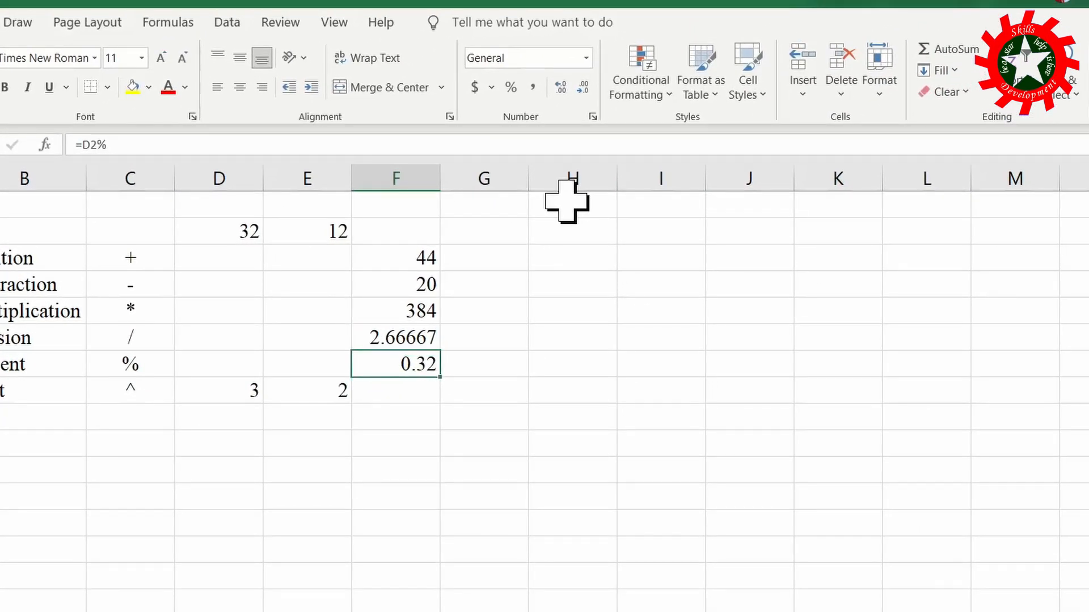
{"action": "left_click", "coordinate": [586, 58]}
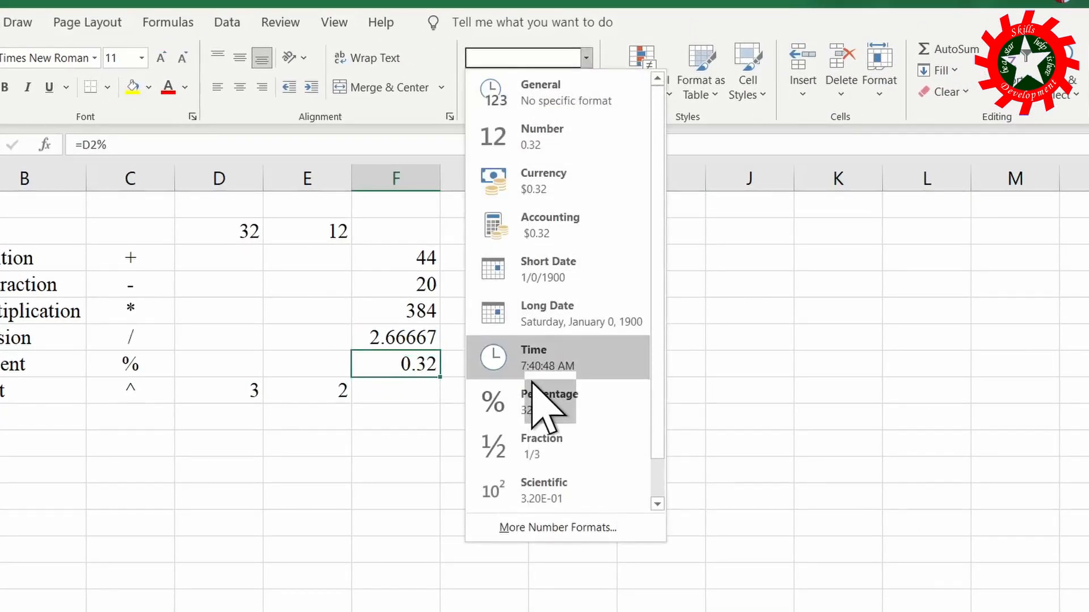
{"action": "left_click", "coordinate": [576, 403]}
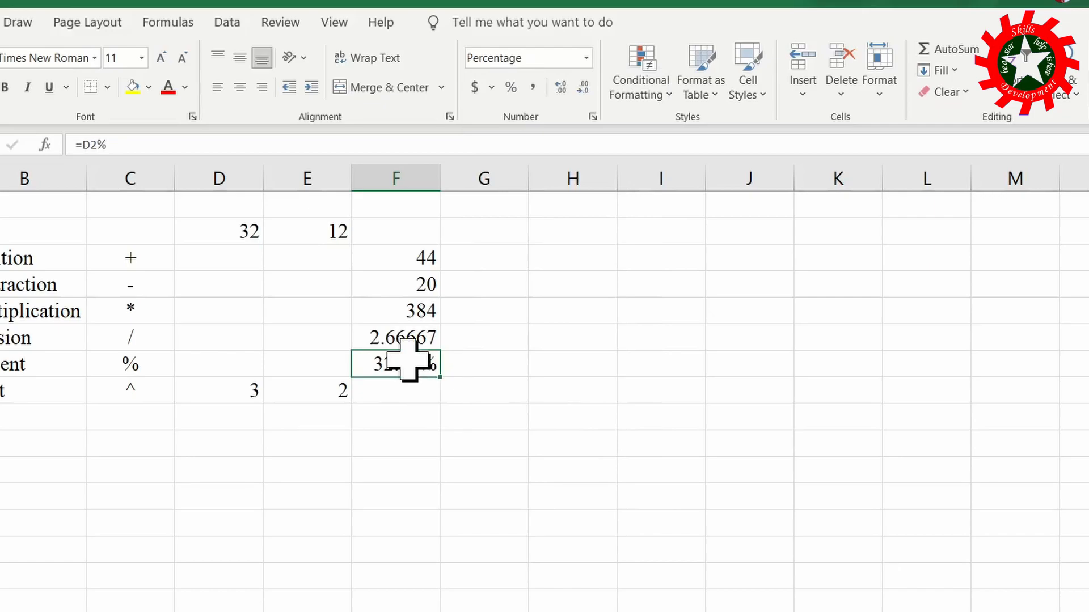
Enter the formula =D8^E8 in cell F8 of the caret row.
{"action": "left_click", "coordinate": [397, 391]}
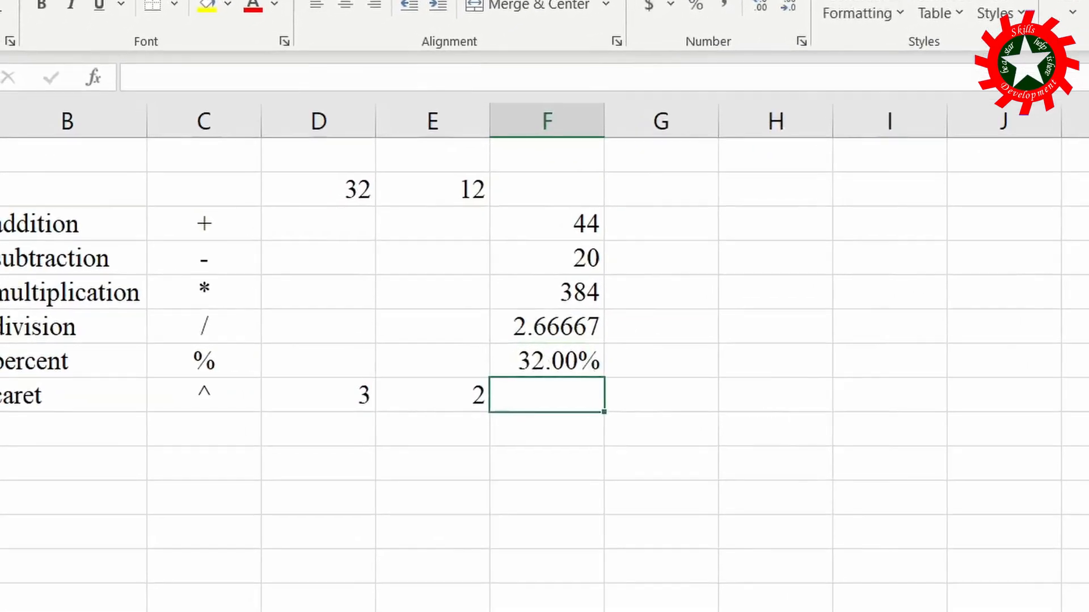
{"action": "type", "text": "="}
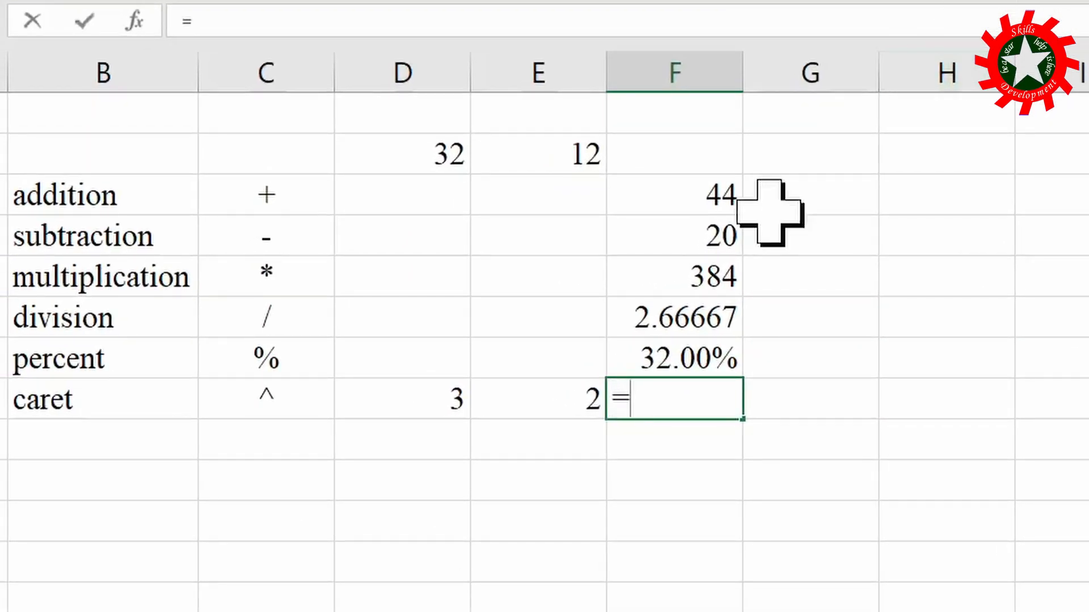
{"action": "left_click", "coordinate": [413, 392]}
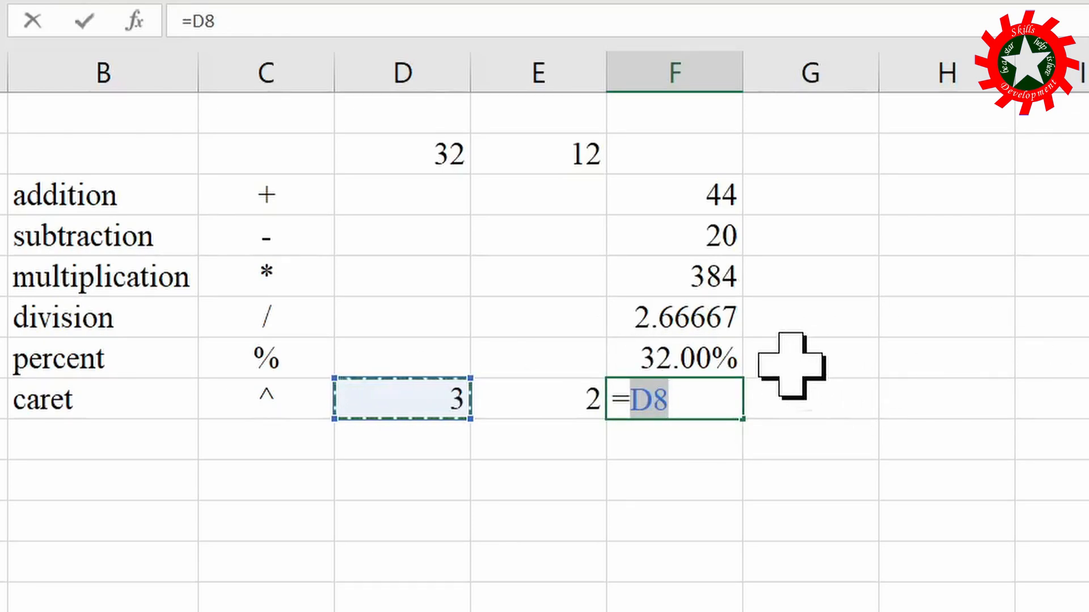
{"action": "type", "text": "^"}
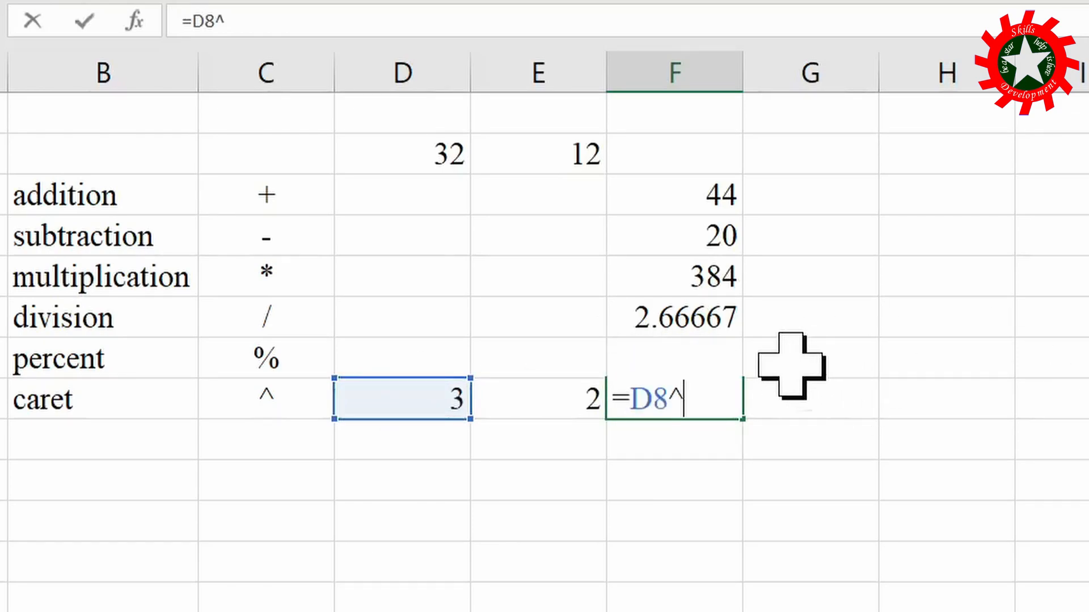
{"action": "left_click", "coordinate": [505, 392]}
{"action": "key", "text": "Return"}
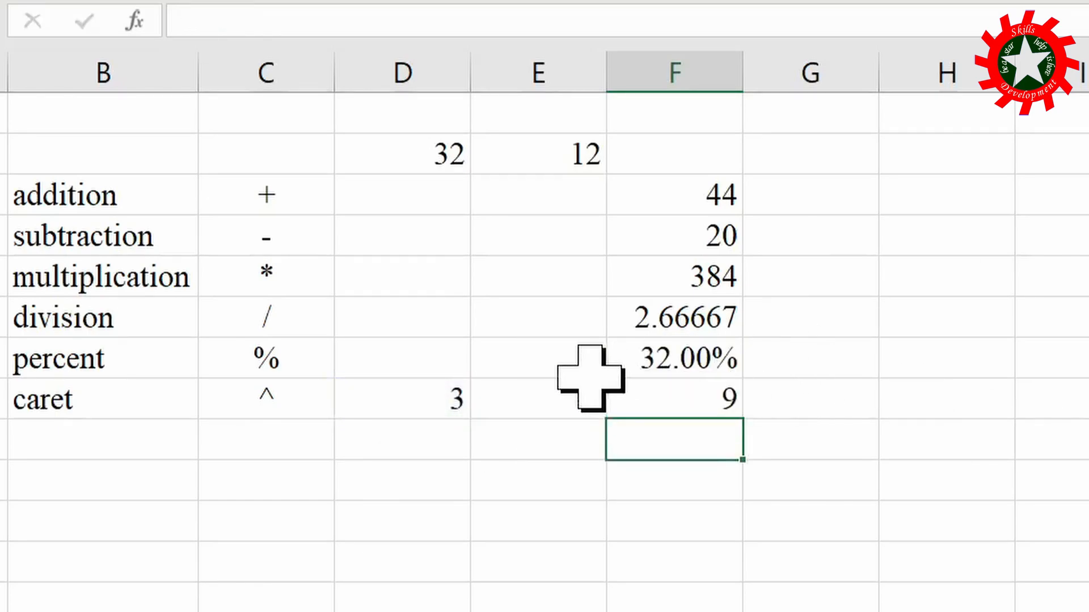
Change the caret row's operands by setting the base in D8 to 4 and the exponent in E8 to 3.
{"action": "left_click", "coordinate": [426, 405]}
{"action": "key", "text": "BackSpace"}
{"action": "type", "text": "4"}
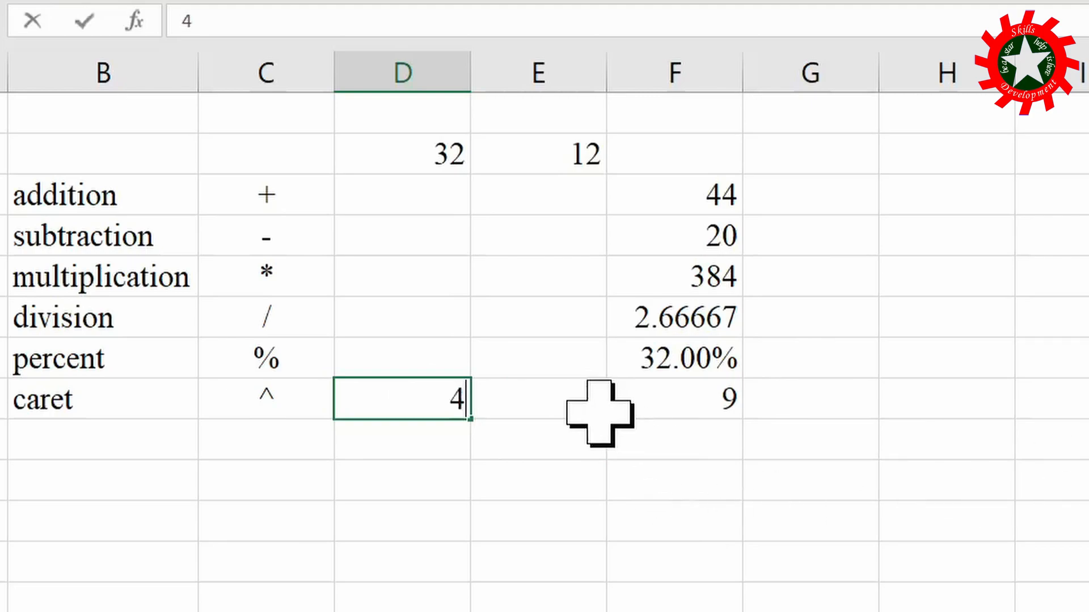
{"action": "left_click", "coordinate": [596, 412]}
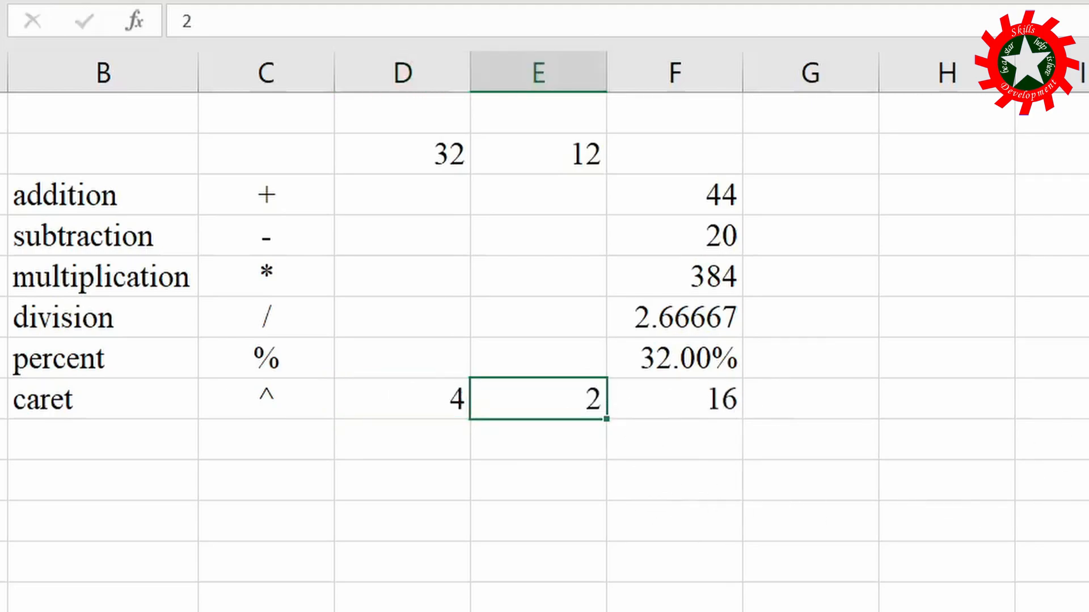
{"action": "type", "text": "3"}
{"action": "key", "text": "Return"}
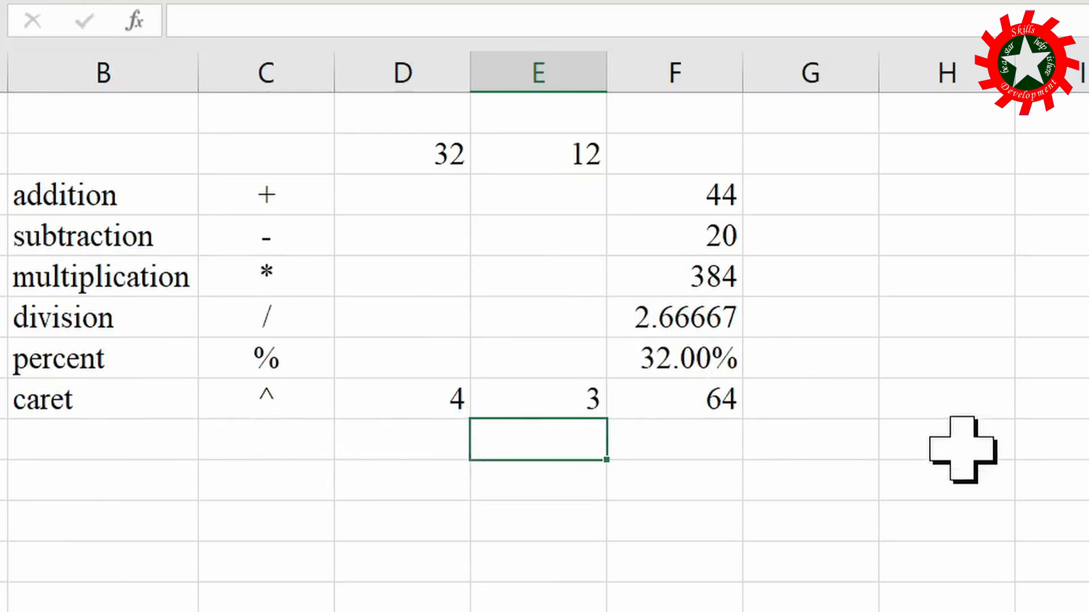
Enter the combined-operator formula =E2+D2-F4*E8/D8 in cell H8.
{"action": "left_click", "coordinate": [943, 401]}
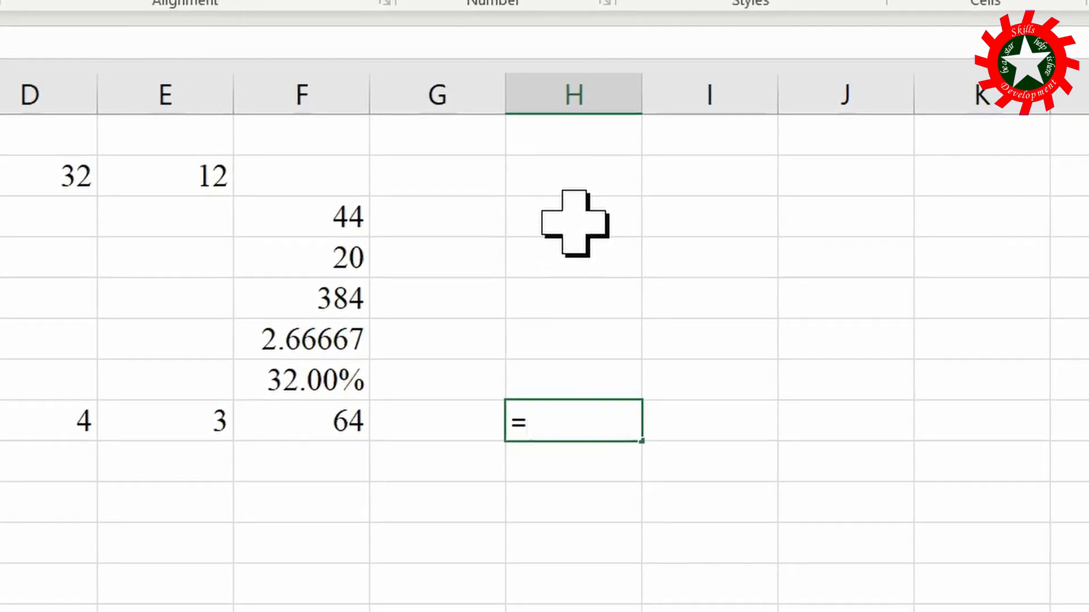
{"action": "left_click", "coordinate": [111, 181]}
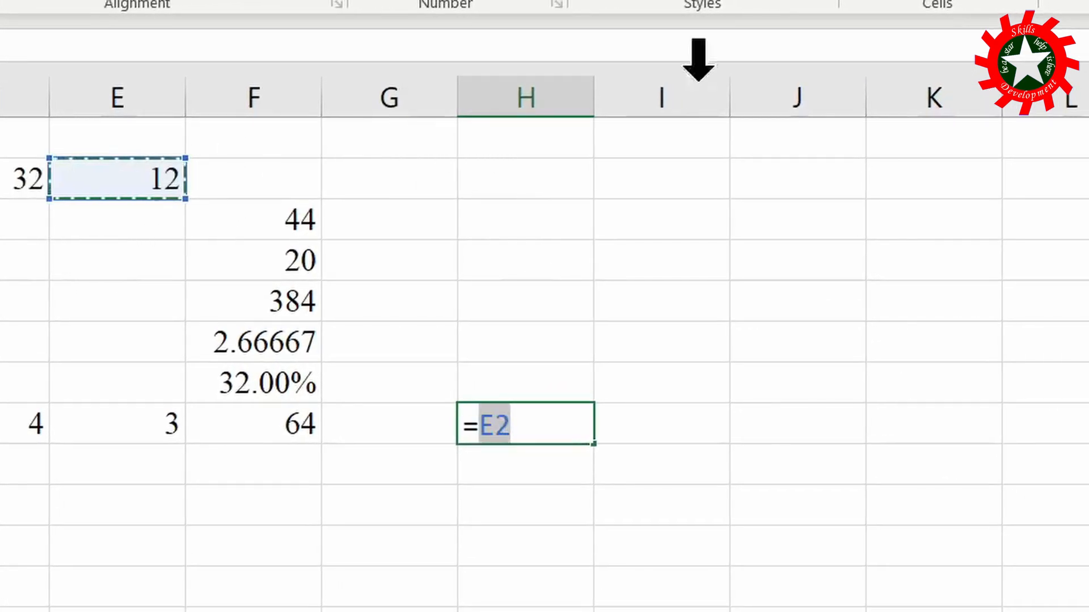
{"action": "type", "text": "+"}
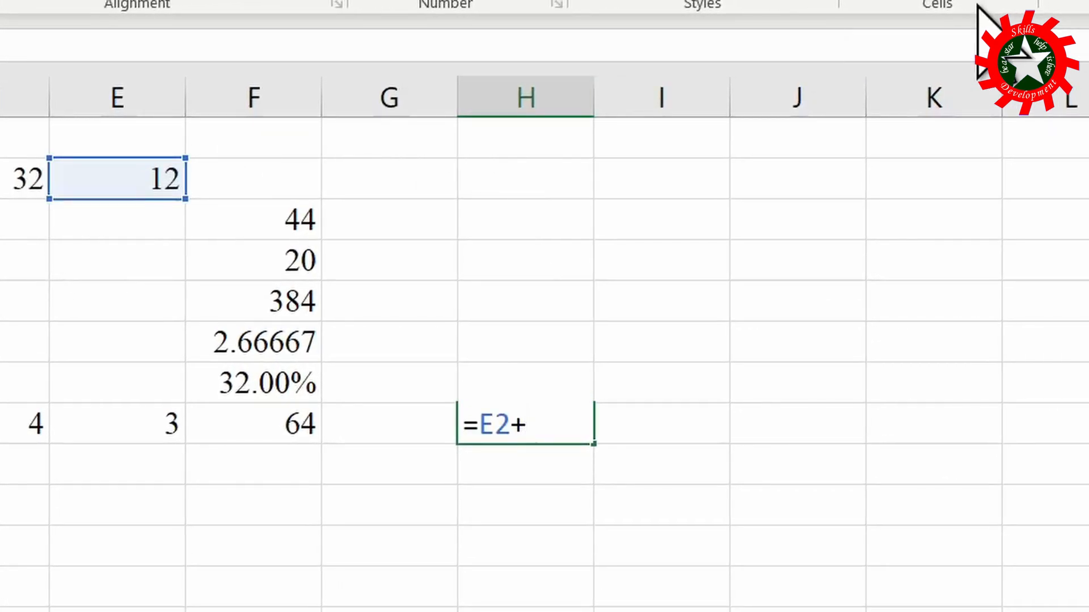
{"action": "left_click", "coordinate": [40, 190]}
{"action": "type", "text": "-"}
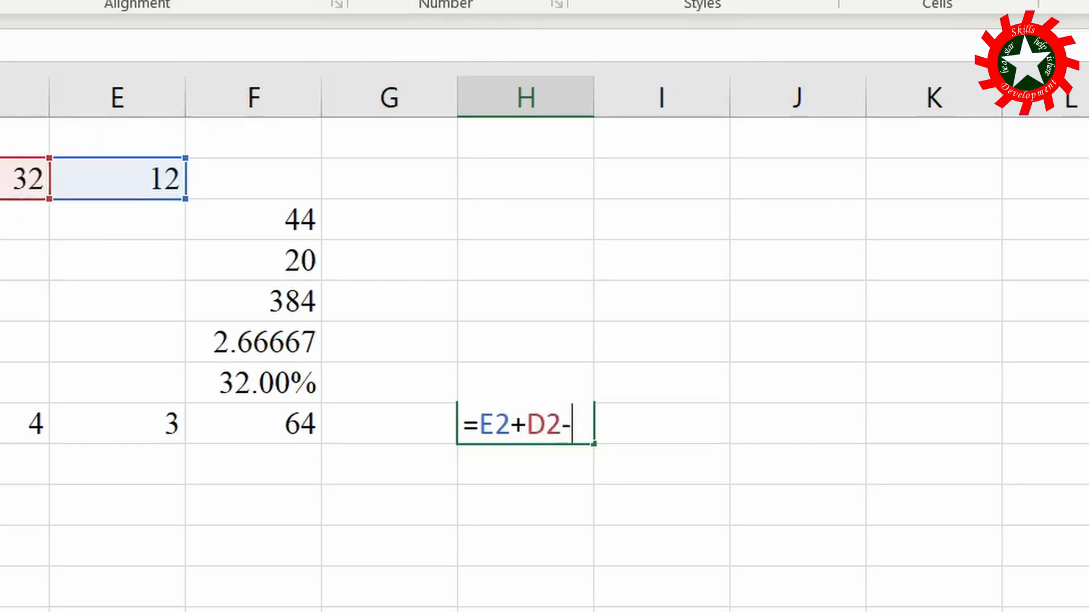
{"action": "left_click", "coordinate": [281, 258]}
{"action": "type", "text": "*"}
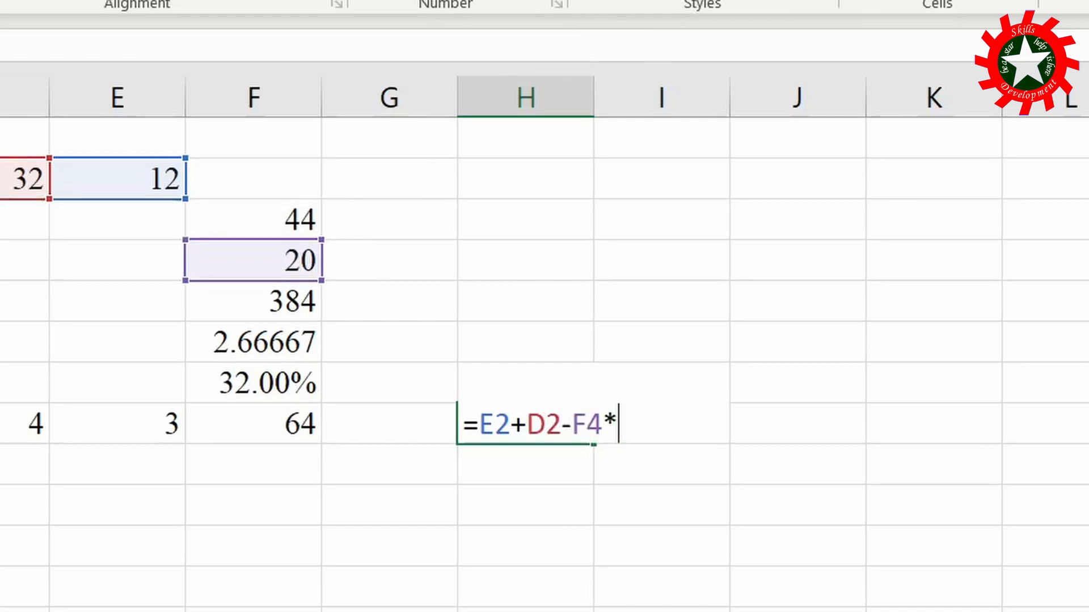
{"action": "left_click", "coordinate": [146, 420]}
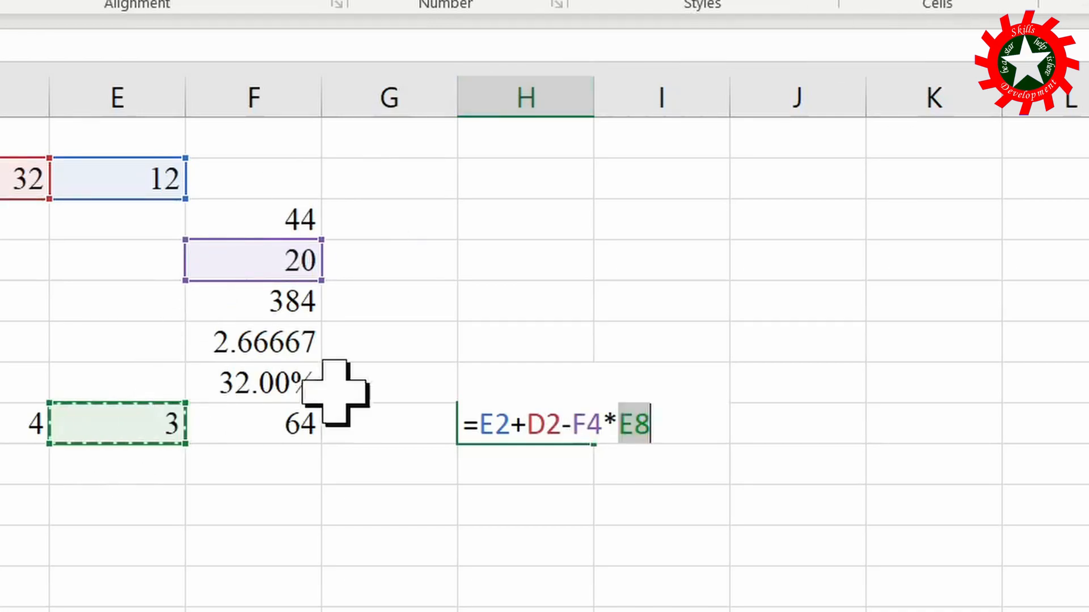
{"action": "type", "text": "/"}
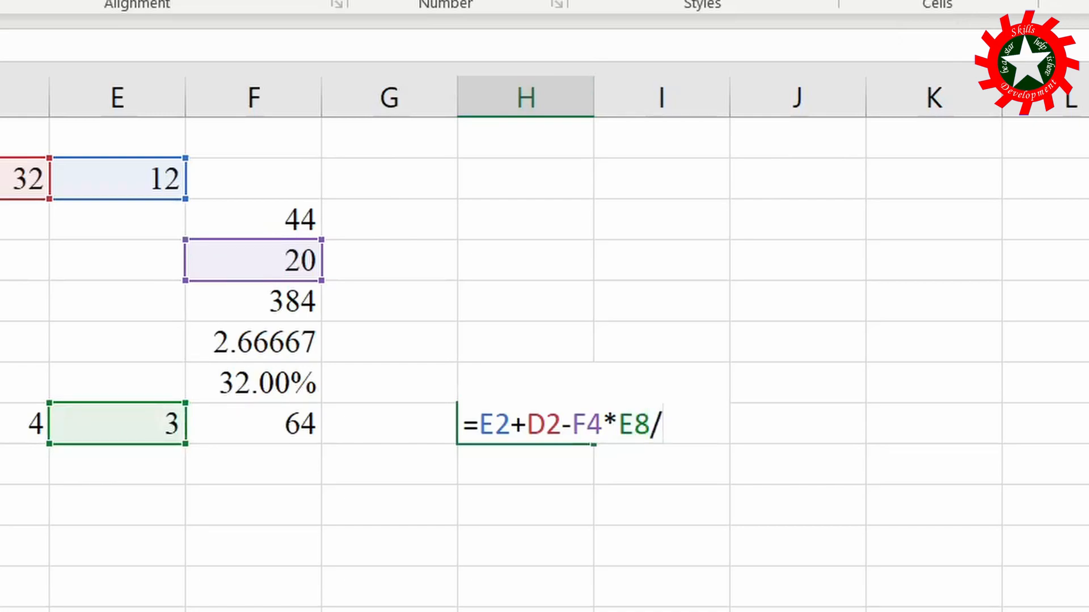
{"action": "left_click", "coordinate": [17, 425]}
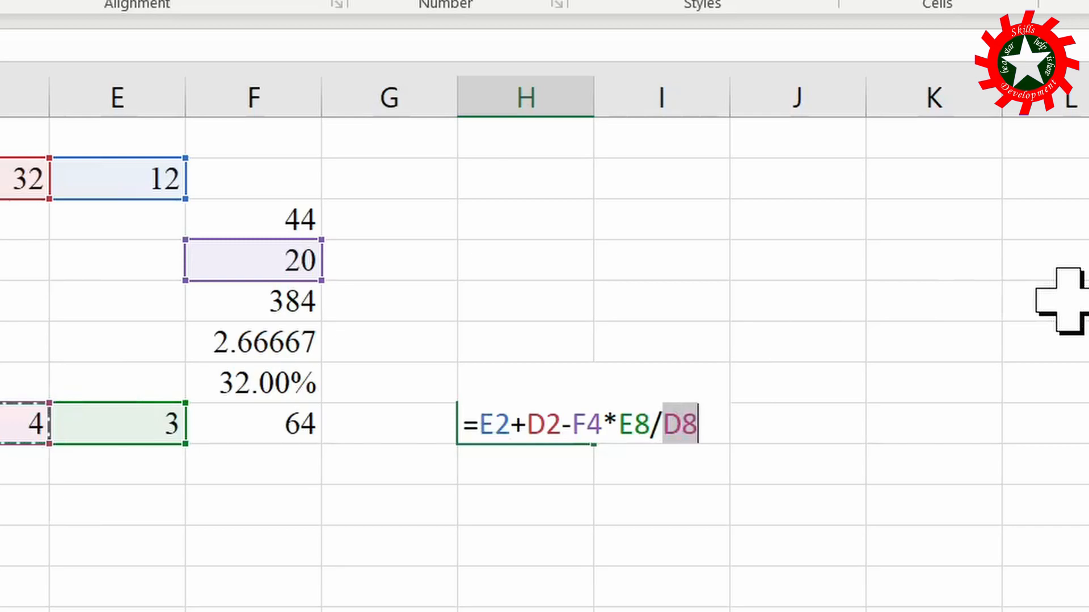
{"action": "key", "text": "Return"}
Examine the formula in cell H8 and the cells it references, leaving it unedited.
{"action": "key", "text": "Up"}
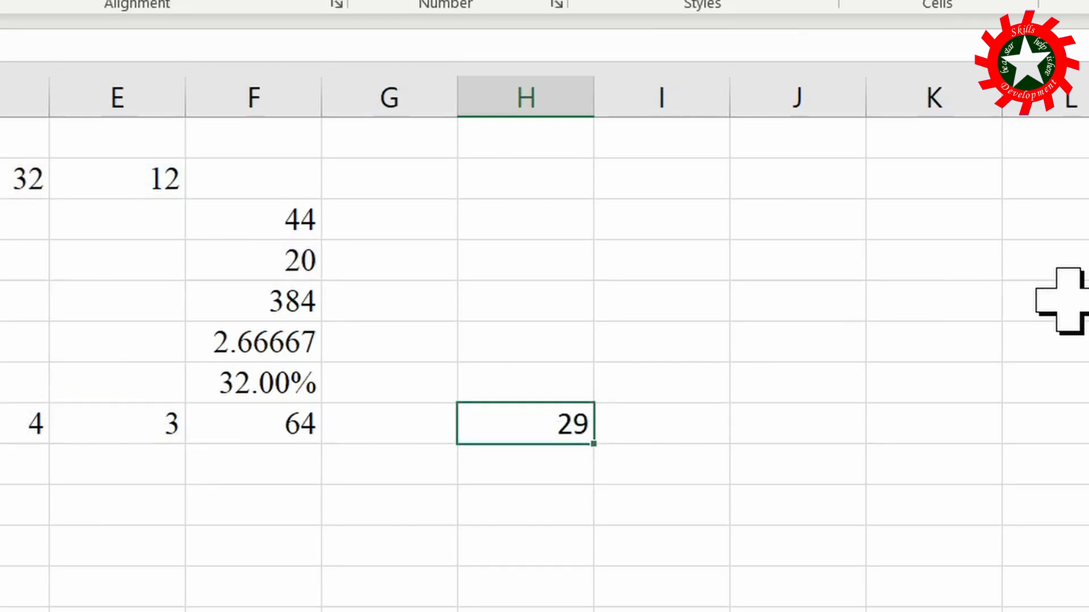
{"action": "left_click_drag", "start_coordinate": [197, 185], "coordinate": [32, 198]}
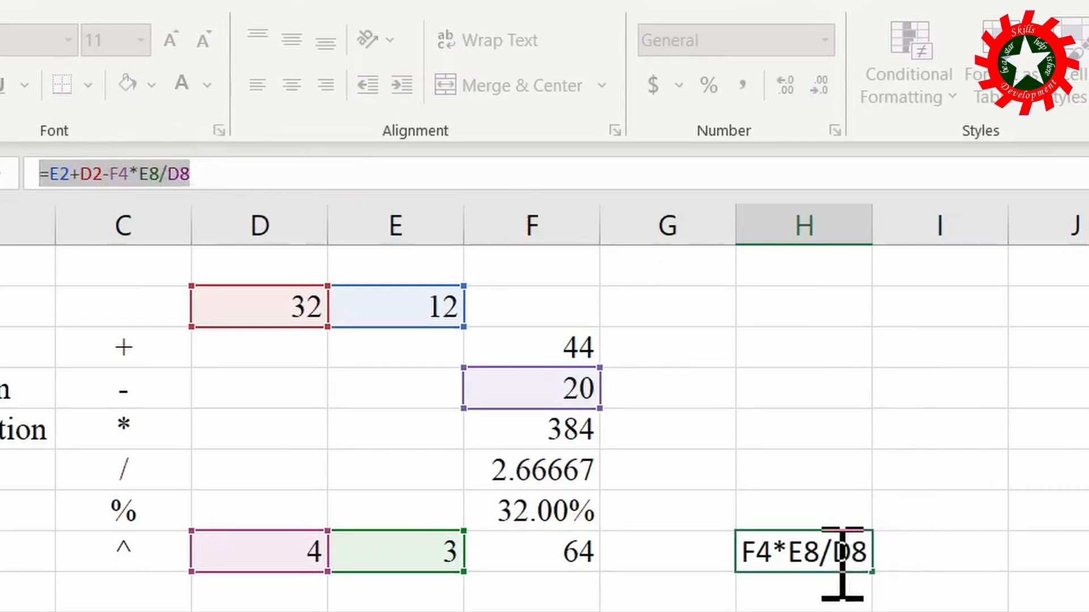
{"action": "left_click", "coordinate": [944, 556]}
{"action": "key", "text": "Escape"}
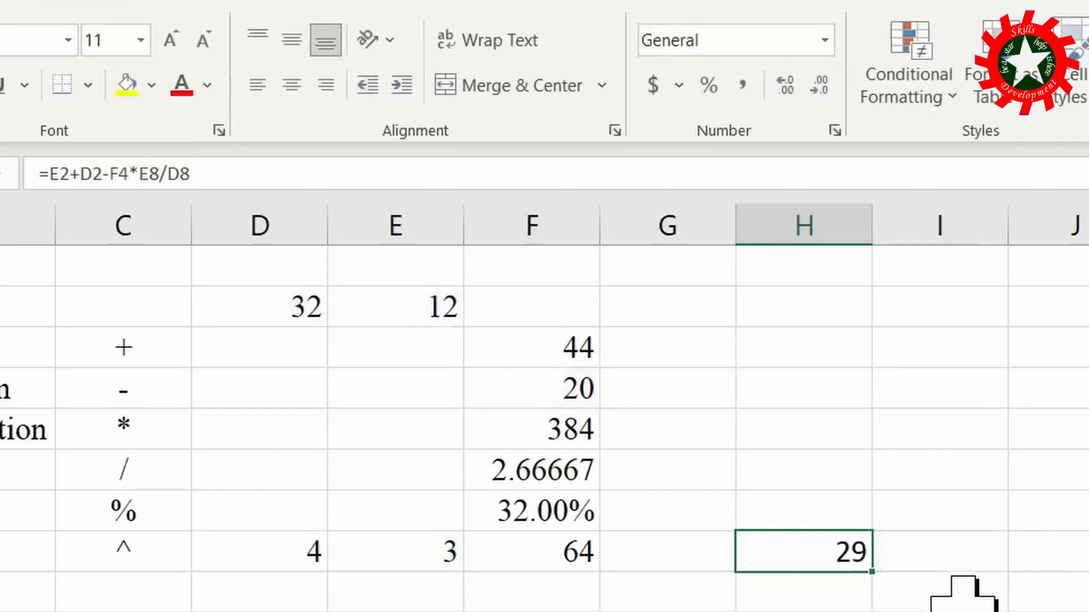
Enter the formula =(D2+E2)*E8-F3/D8, with the addition in parentheses, in cell I8.
{"action": "left_click", "coordinate": [941, 558]}
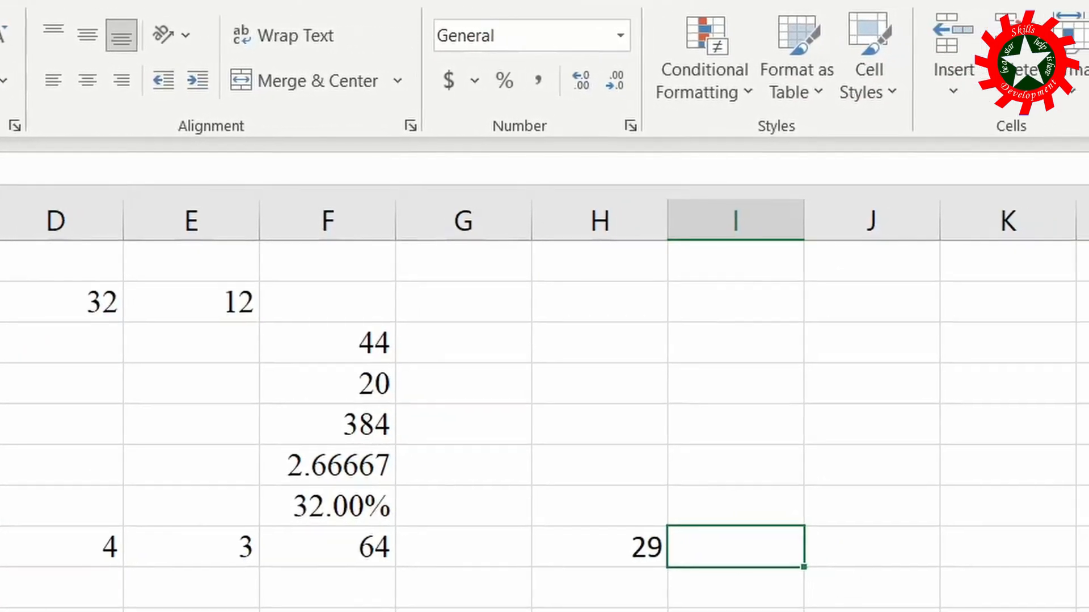
{"action": "type", "text": "=("}
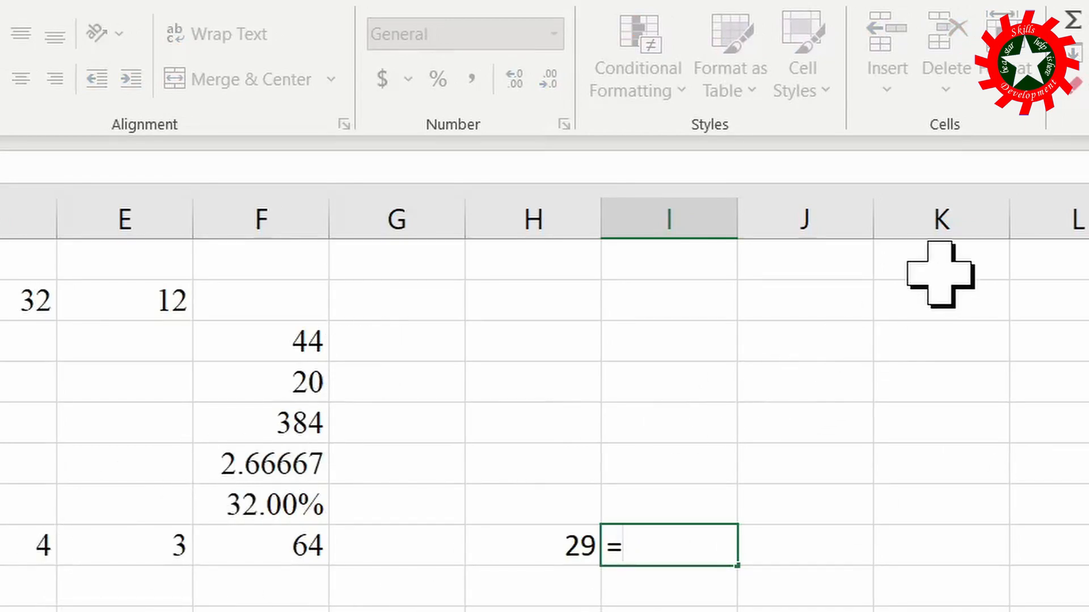
{"action": "left_click", "coordinate": [23, 300]}
{"action": "type", "text": "+"}
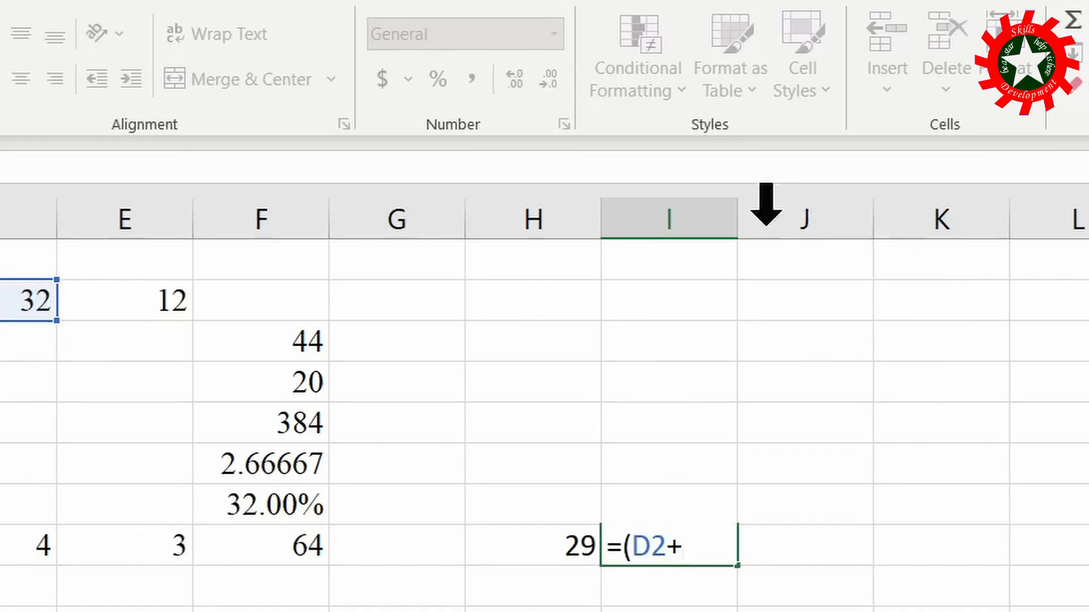
{"action": "left_click", "coordinate": [159, 305]}
{"action": "type", "text": ")"}
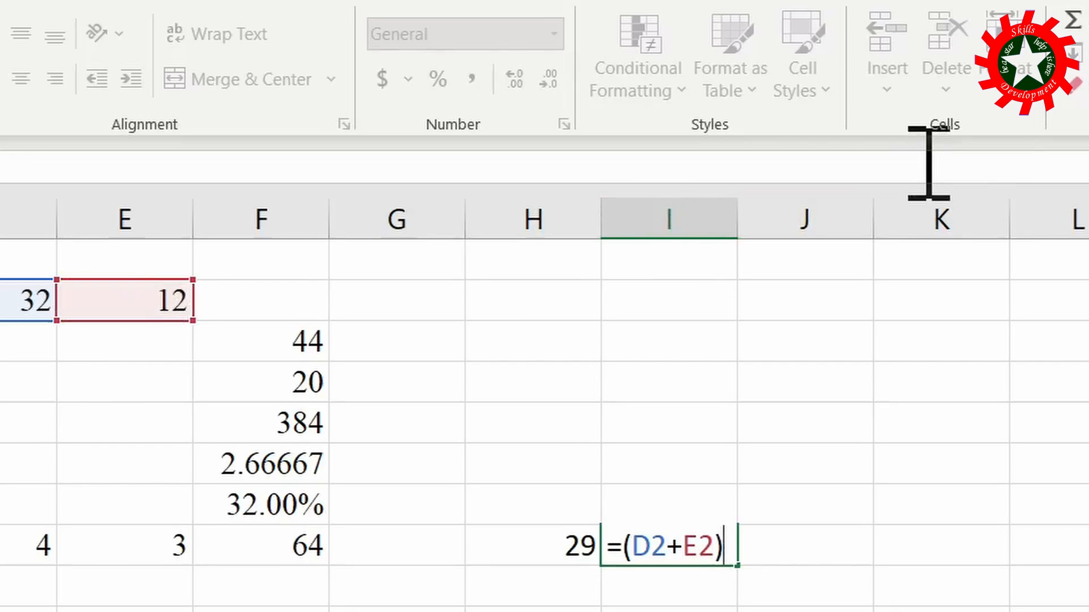
{"action": "type", "text": "*"}
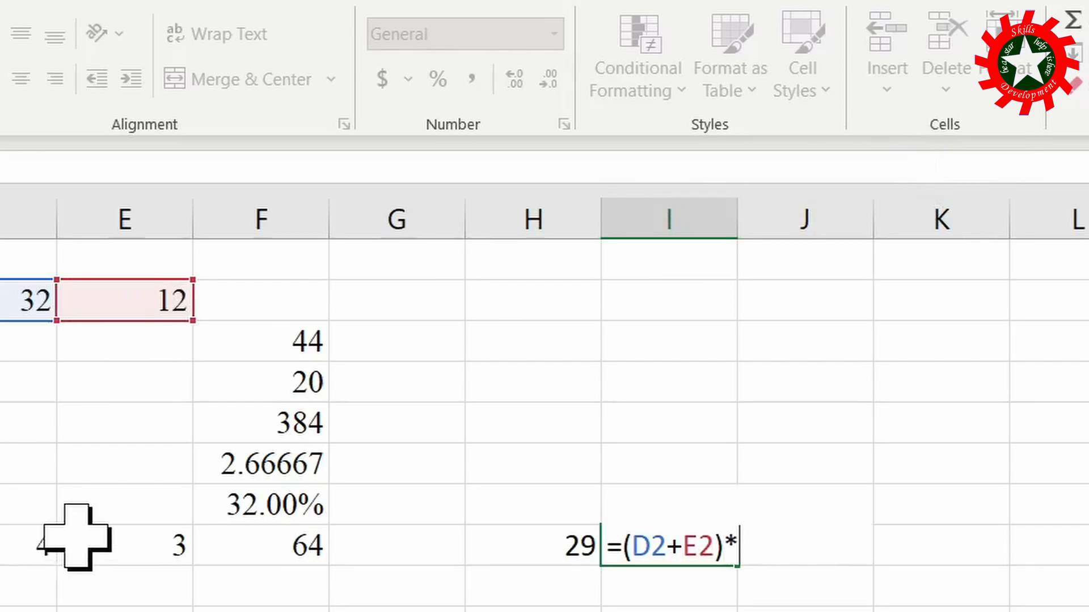
{"action": "left_click", "coordinate": [142, 541]}
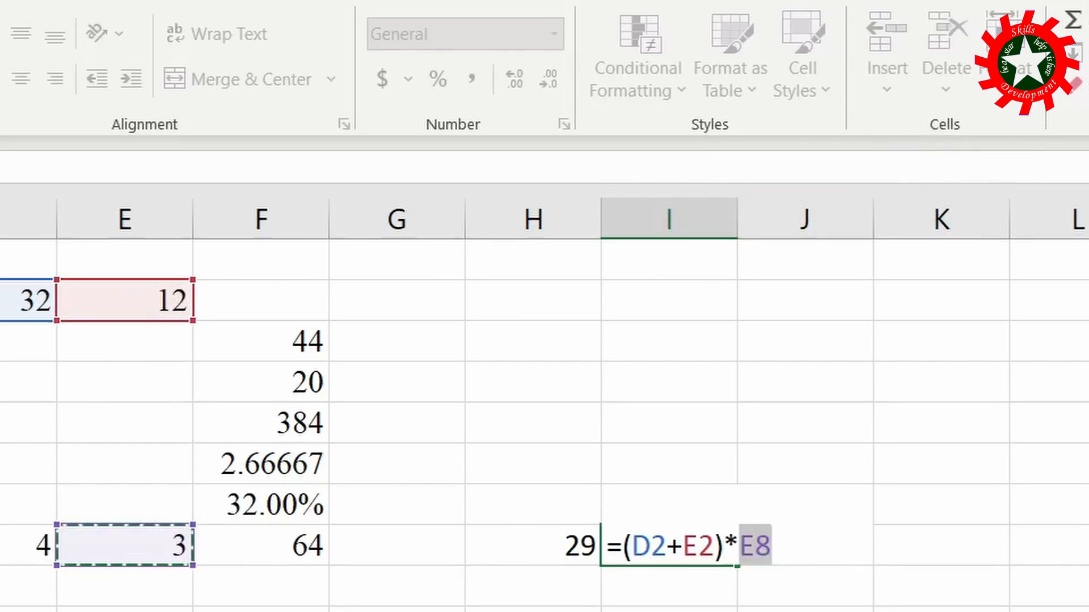
{"action": "type", "text": "-"}
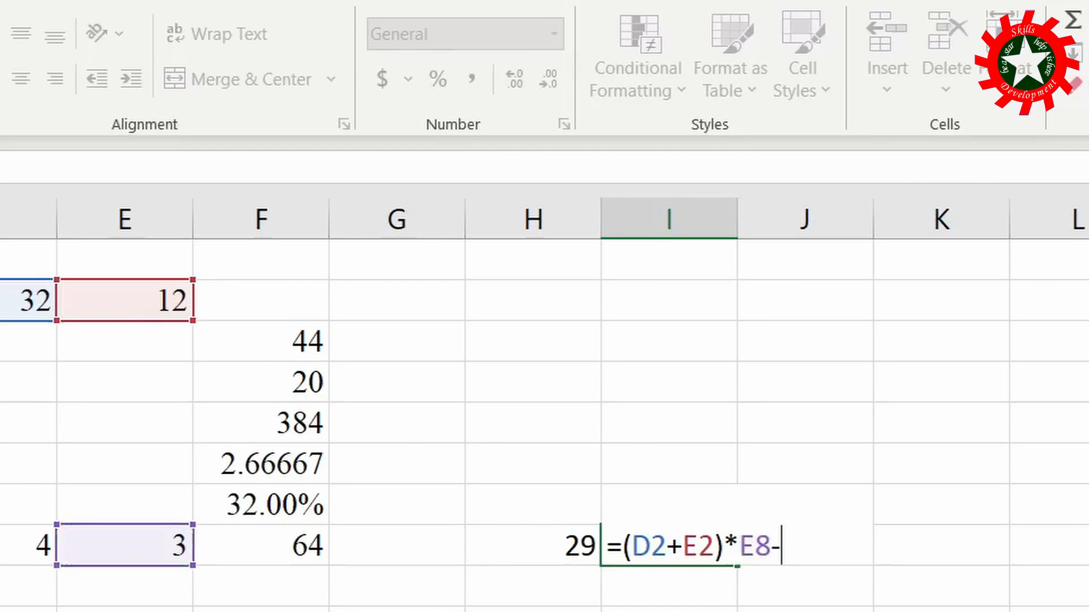
{"action": "left_click", "coordinate": [318, 340]}
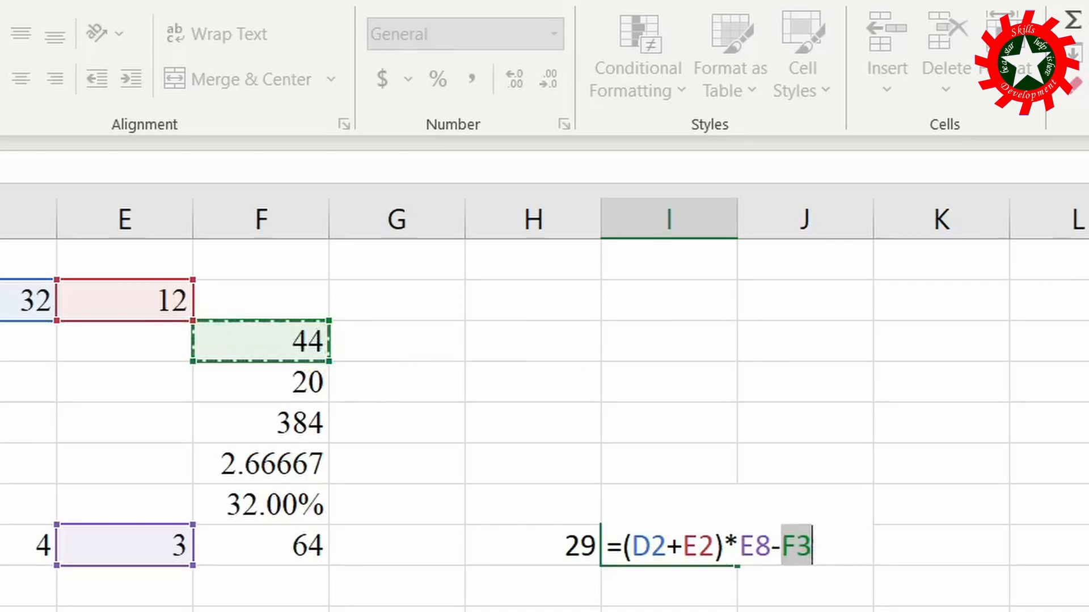
{"action": "type", "text": "/"}
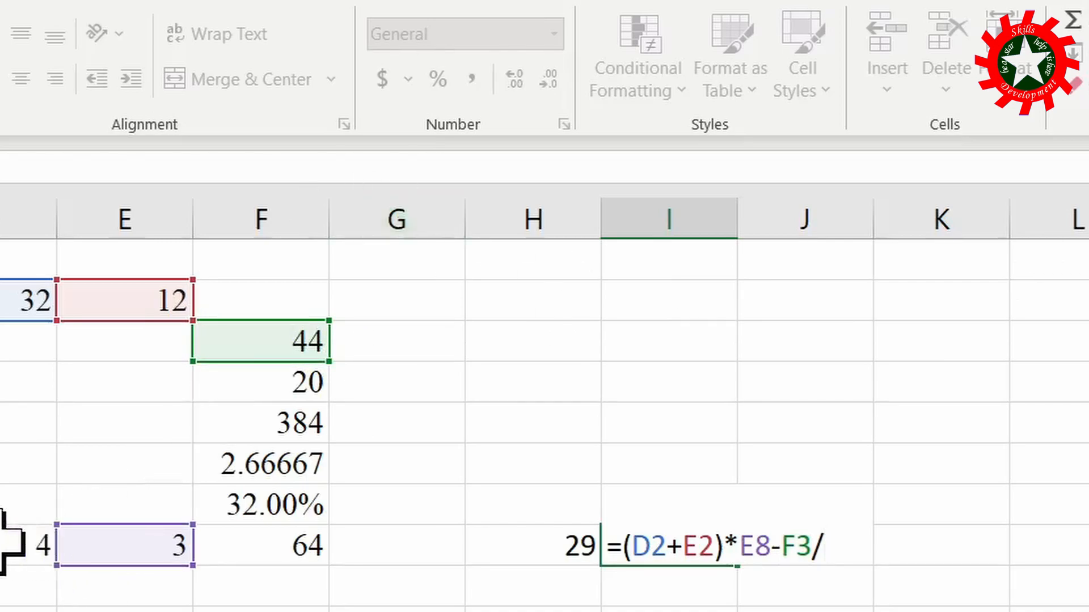
{"action": "left_click", "coordinate": [39, 536]}
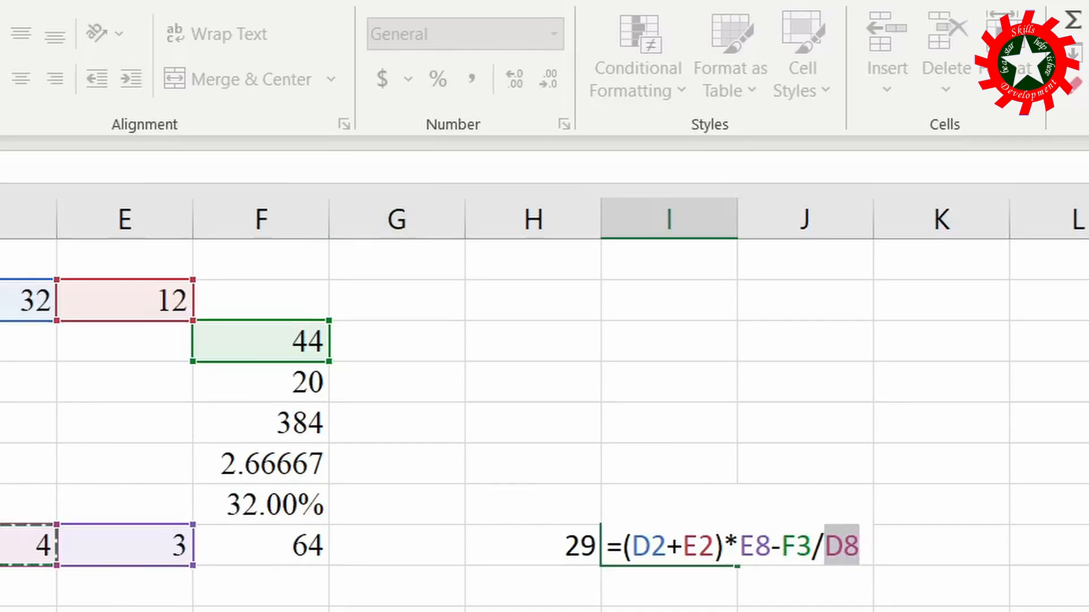
{"action": "key", "text": "Return"}
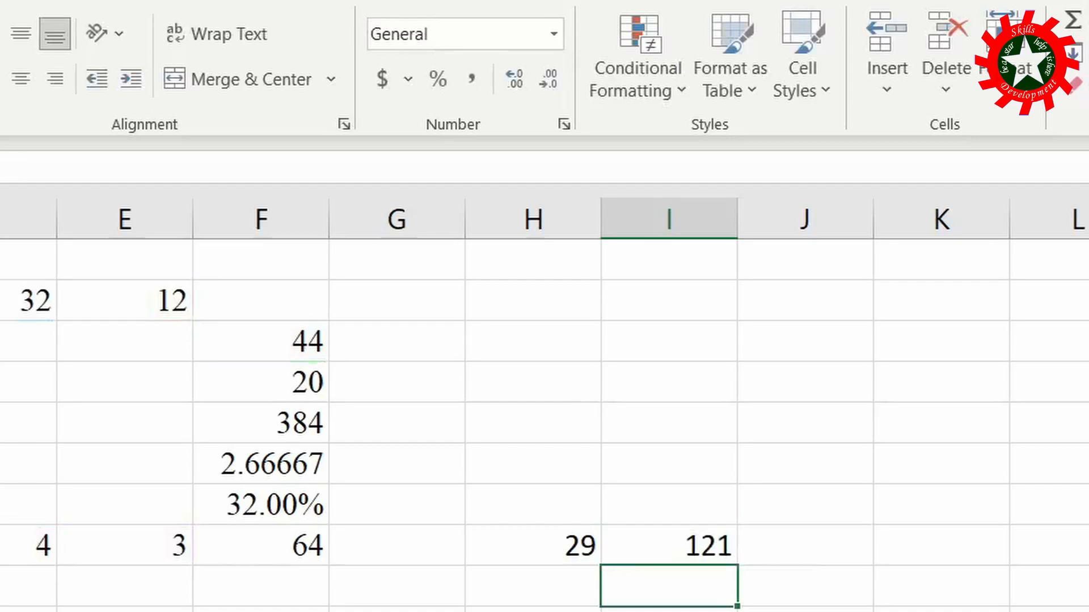